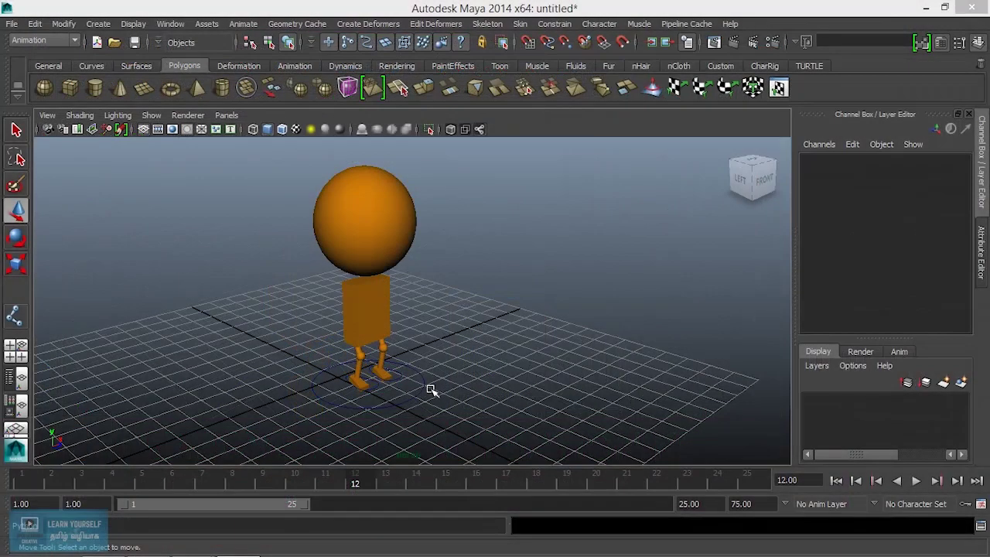
Step: Select the large control circle around the feet and frame the robot closer in the view
{"action": "scroll", "coordinate": [426, 389], "scroll_direction": "up", "scroll_amount": 5}
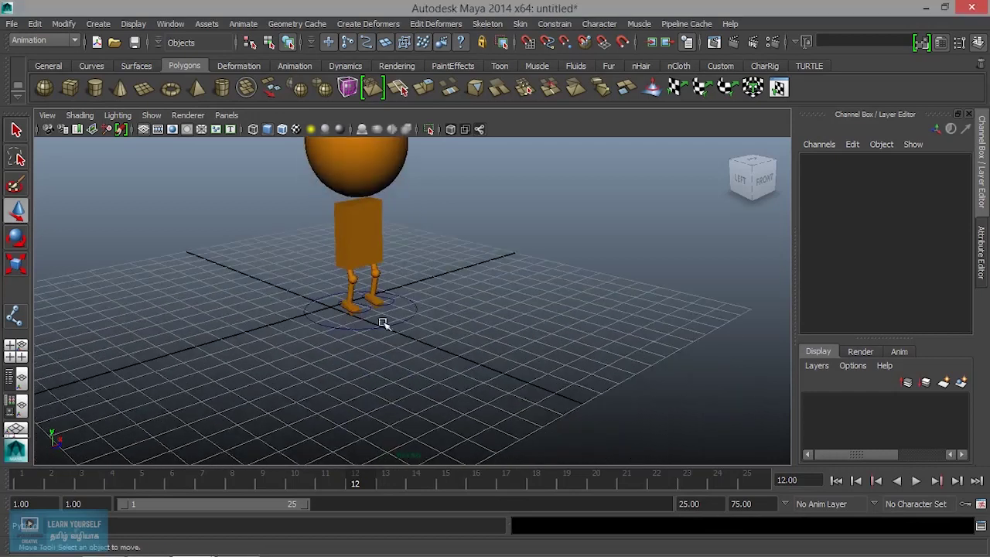
{"action": "left_click", "coordinate": [466, 403]}
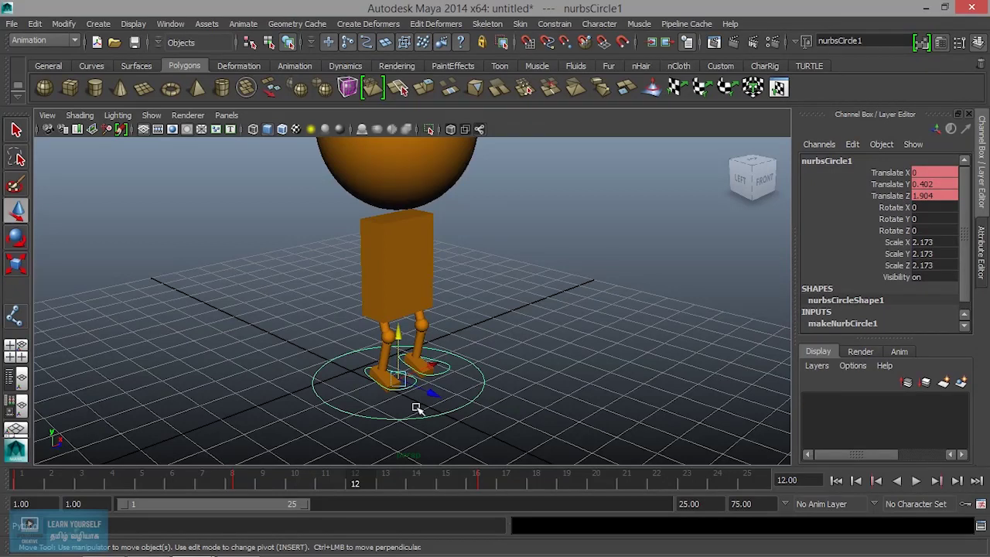
{"action": "left_click_drag", "start_coordinate": [369, 409], "coordinate": [247, 380], "text": "alt"}
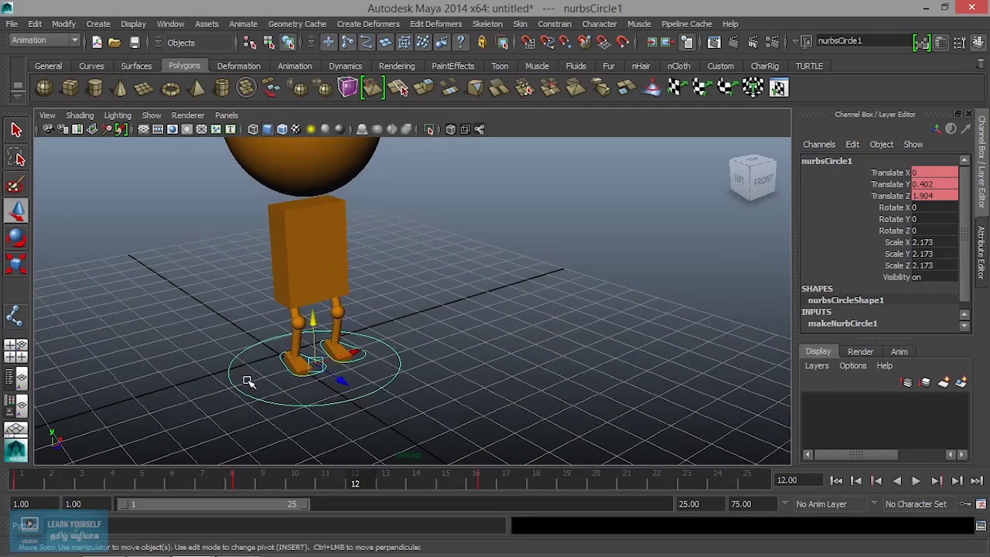
{"action": "middle_click_drag", "start_coordinate": [248, 380], "coordinate": [360, 394], "text": "alt"}
{"action": "scroll", "coordinate": [368, 383], "scroll_direction": "down", "scroll_amount": 3}
{"action": "scroll", "coordinate": [364, 402], "scroll_direction": "down", "scroll_amount": 3}
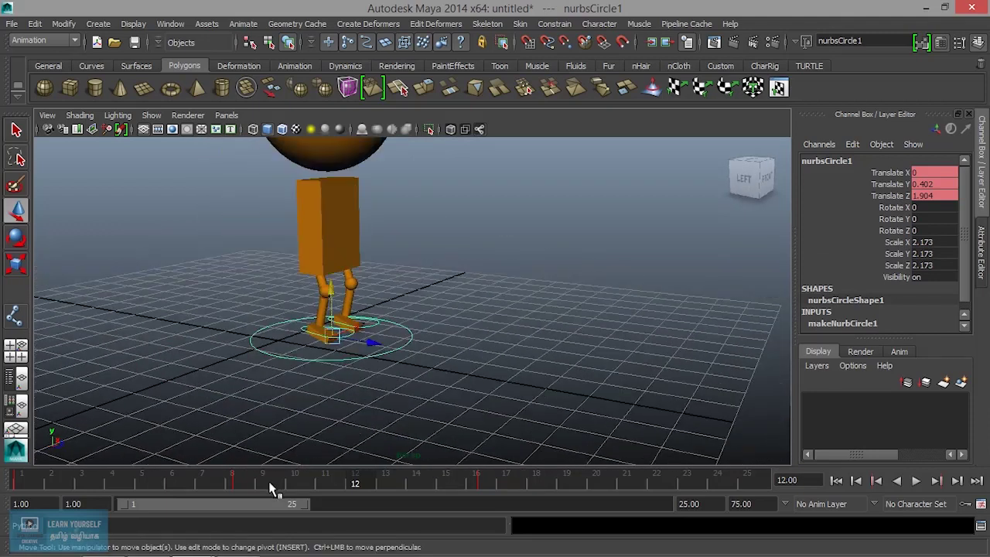
Step: Pause the walk at frame 8, zoom in on the legs and pick-walk to nurbsCircle3
{"action": "key", "text": "alt+v"}
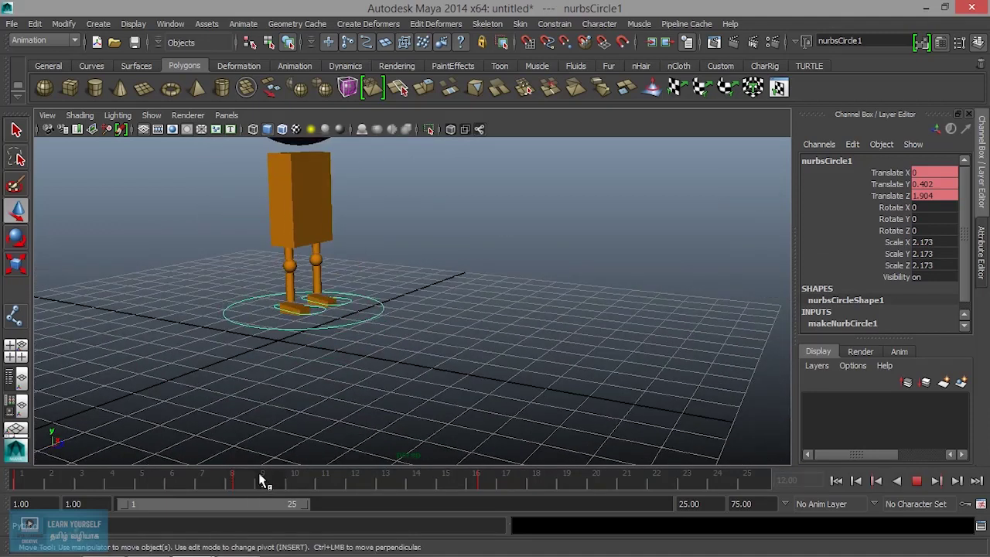
{"action": "left_click", "coordinate": [247, 484]}
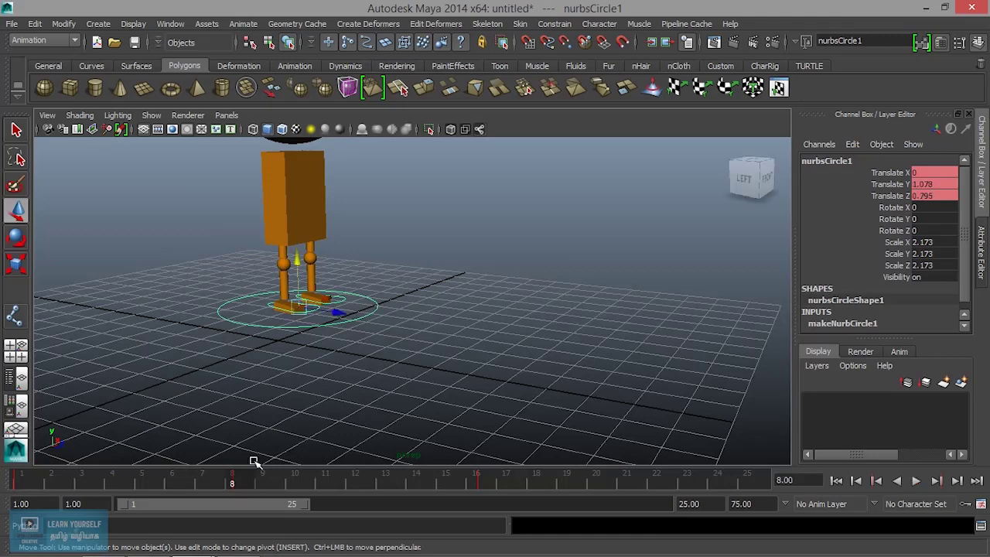
{"action": "scroll", "coordinate": [368, 371], "scroll_direction": "up", "scroll_amount": 2}
{"action": "scroll", "coordinate": [372, 391], "scroll_direction": "up", "scroll_amount": 2}
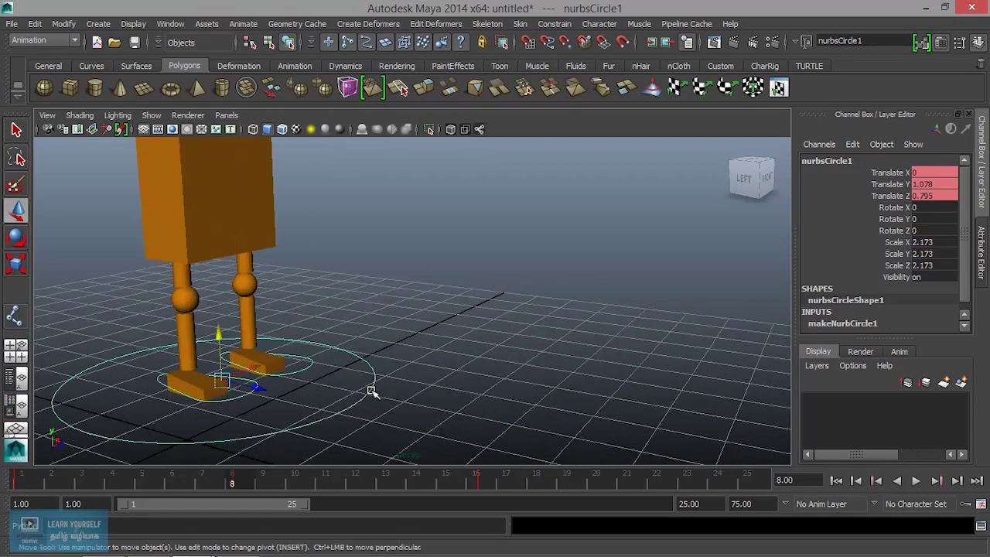
{"action": "scroll", "coordinate": [372, 391], "scroll_direction": "up", "scroll_amount": 2}
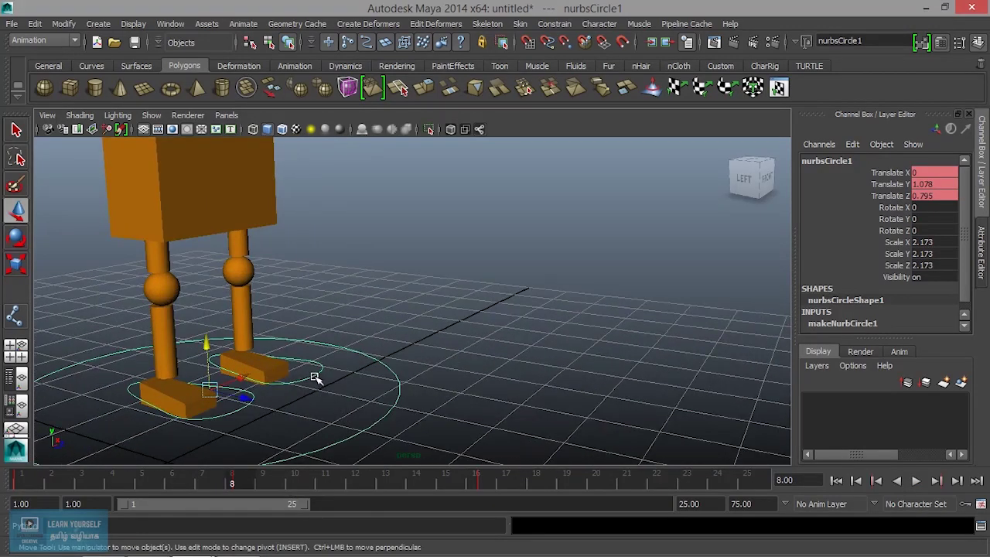
{"action": "key", "text": "g"}
{"action": "key", "text": "ctrl+d"}
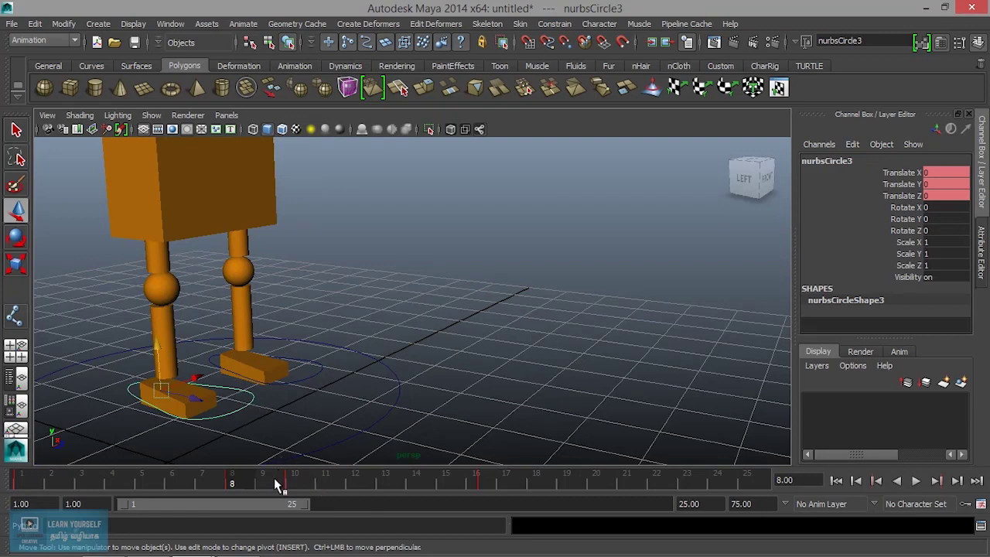
Step: Delete the foot control's key at frame 10 from the time slider
{"action": "left_click", "coordinate": [293, 483]}
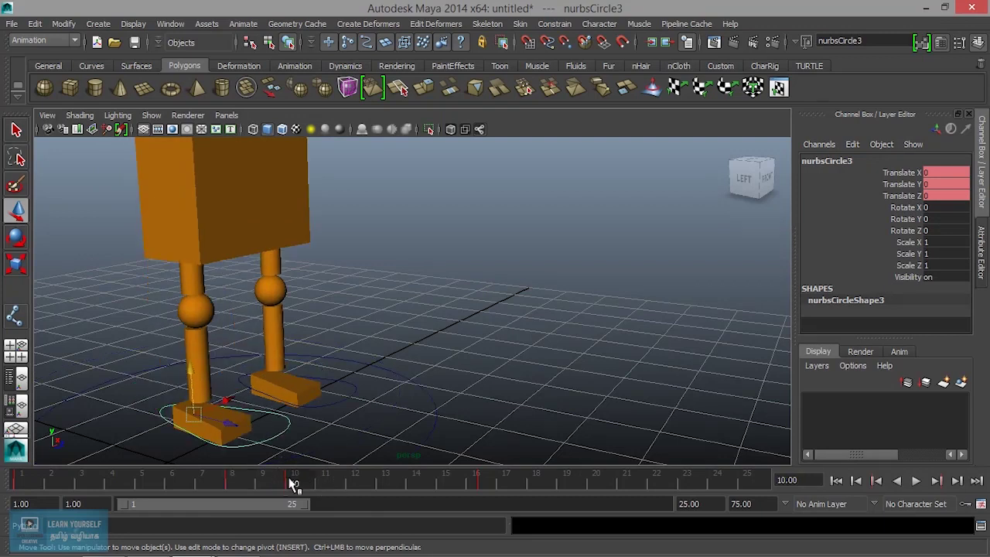
{"action": "right_click", "coordinate": [291, 481]}
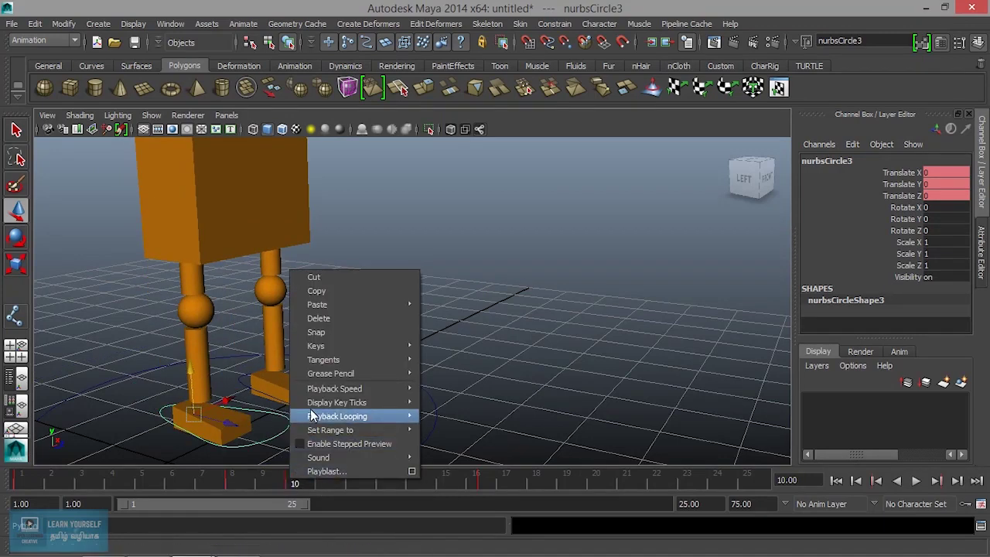
{"action": "left_click", "coordinate": [322, 319]}
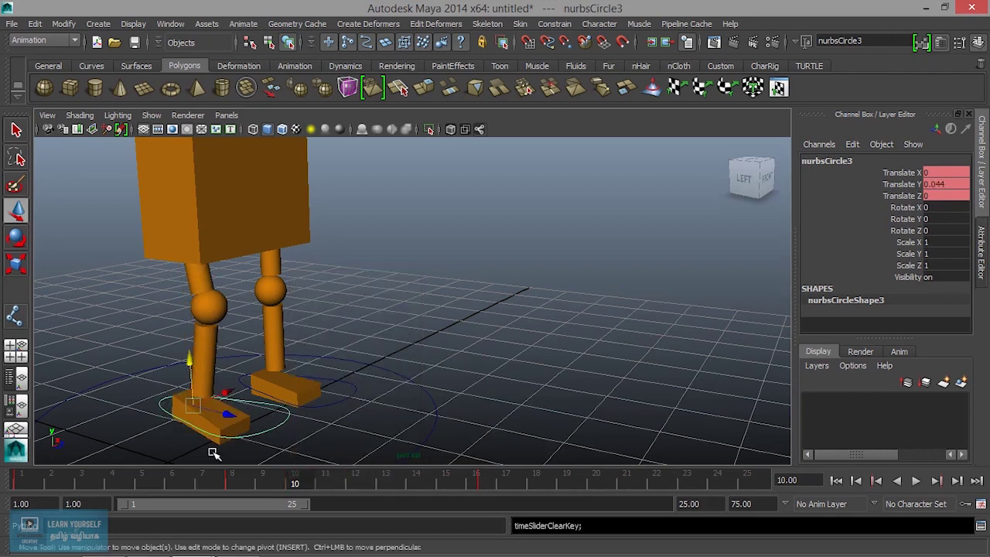
Step: Preview the walk, then undo back to frame 10 with the deleted key restored
{"action": "key", "text": "alt+v"}
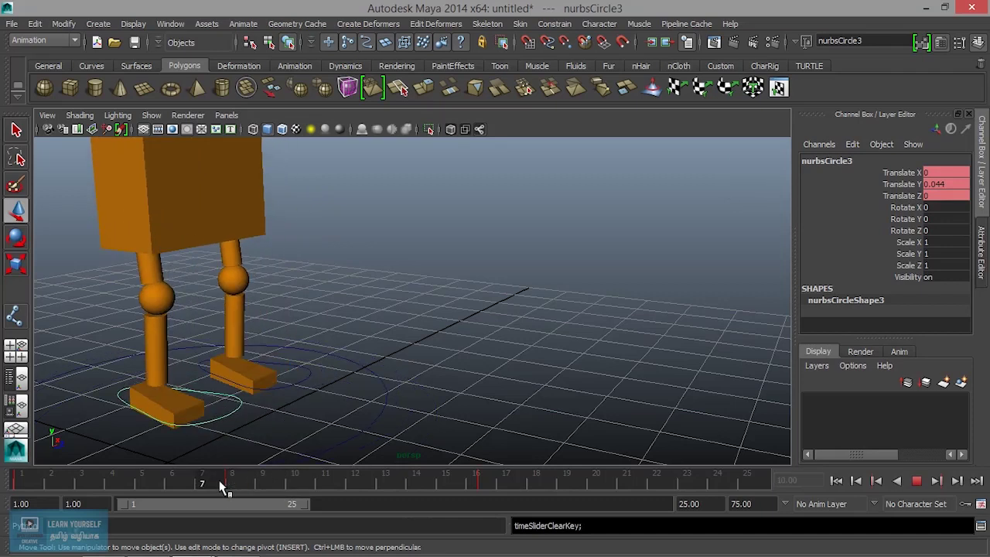
{"action": "left_click", "coordinate": [324, 481]}
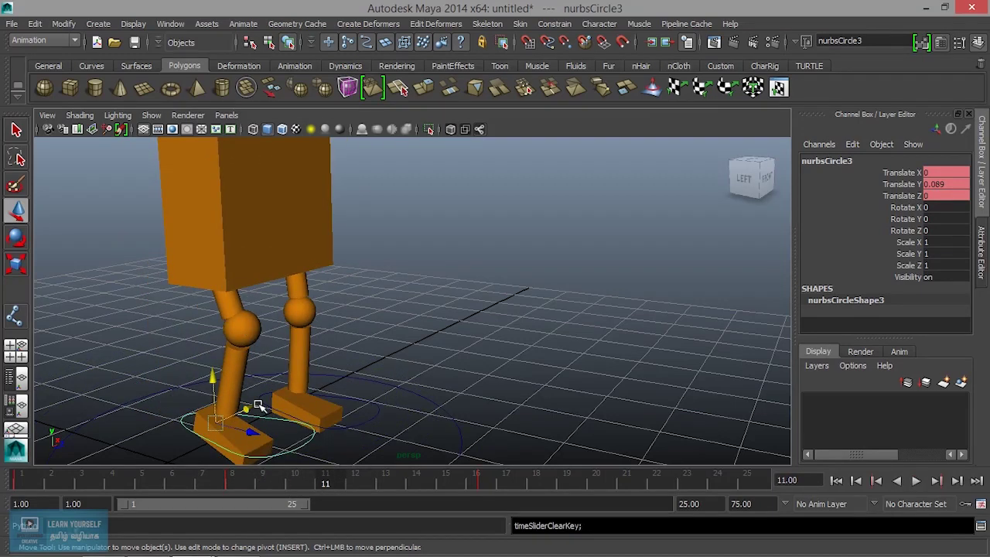
{"action": "key", "text": "ctrl+z"}
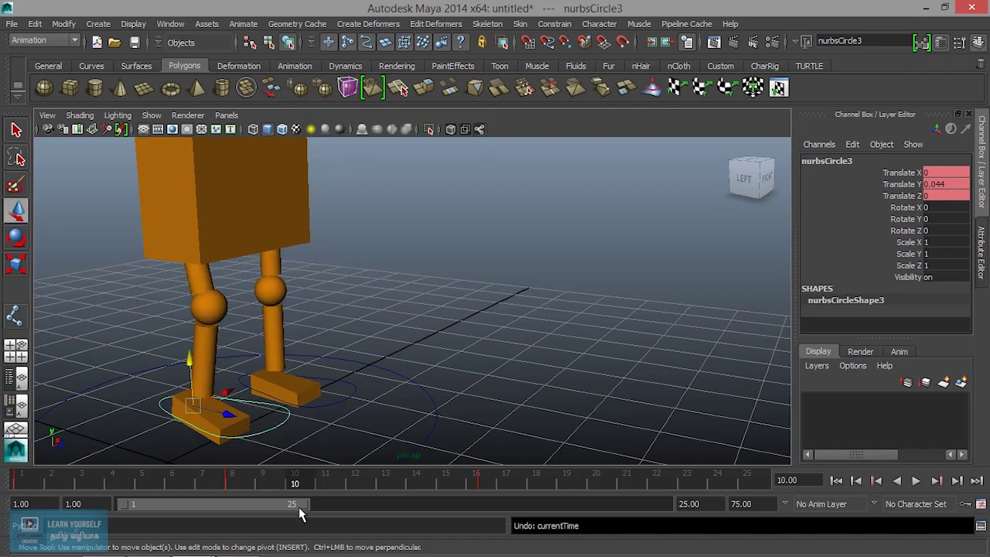
{"action": "key", "text": "ctrl+z"}
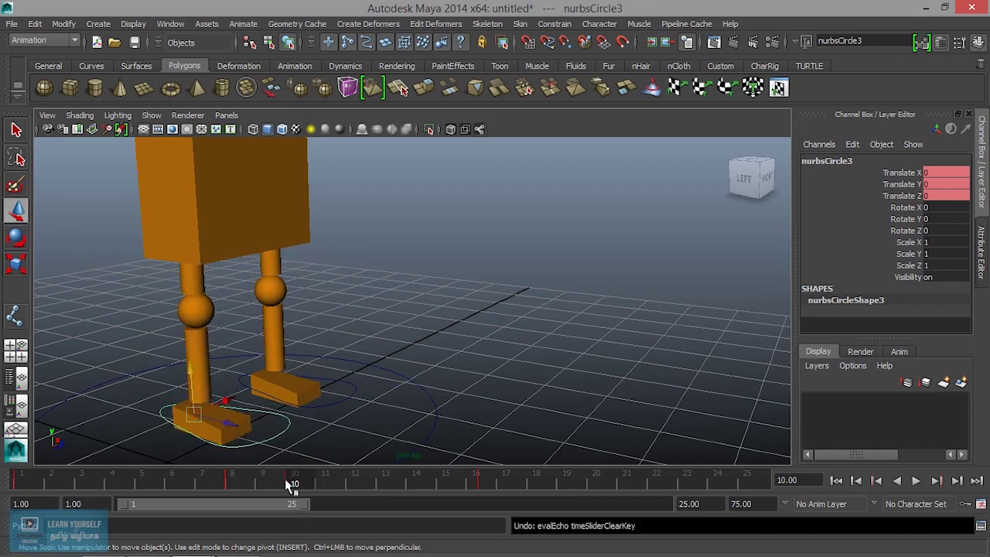
Step: Copy the foot control's frame-10 key and preview the walk up to frame 13
{"action": "right_click", "coordinate": [293, 484]}
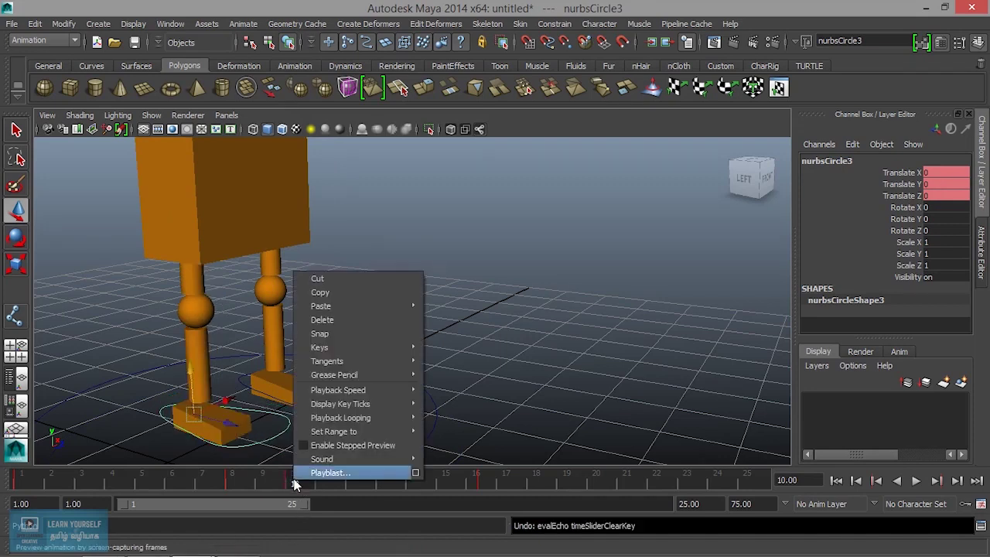
{"action": "left_click", "coordinate": [325, 293]}
{"action": "key", "text": "alt+v"}
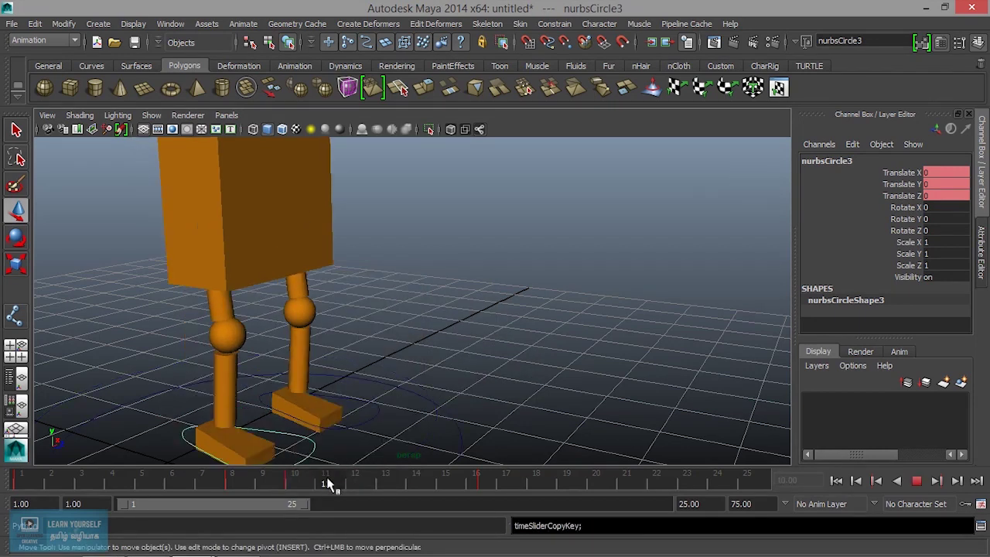
{"action": "left_click", "coordinate": [387, 485]}
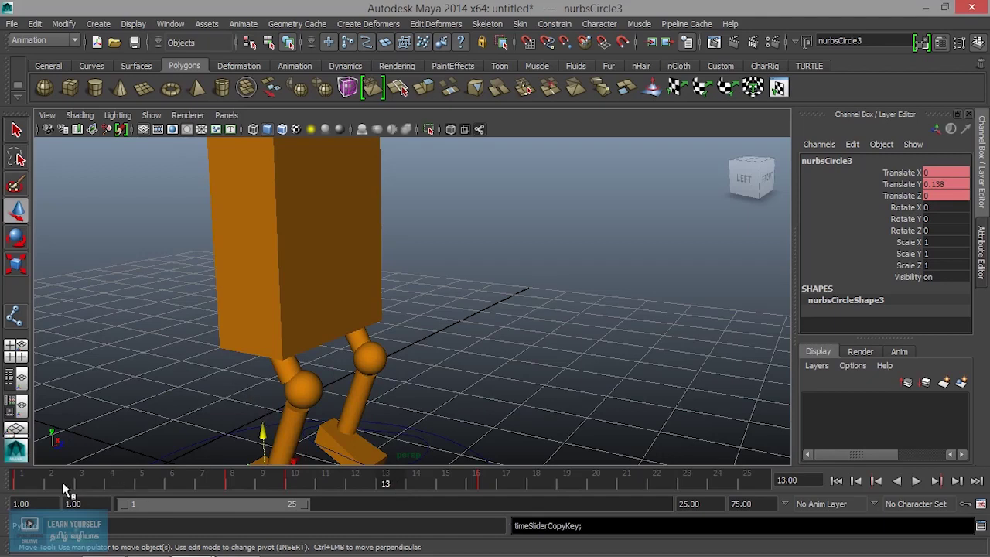
Step: Paste nurbsCircle3's frame-1 key at 16.38, then view the feet from the front and select nurbsCircle2
{"action": "left_click", "coordinate": [31, 483]}
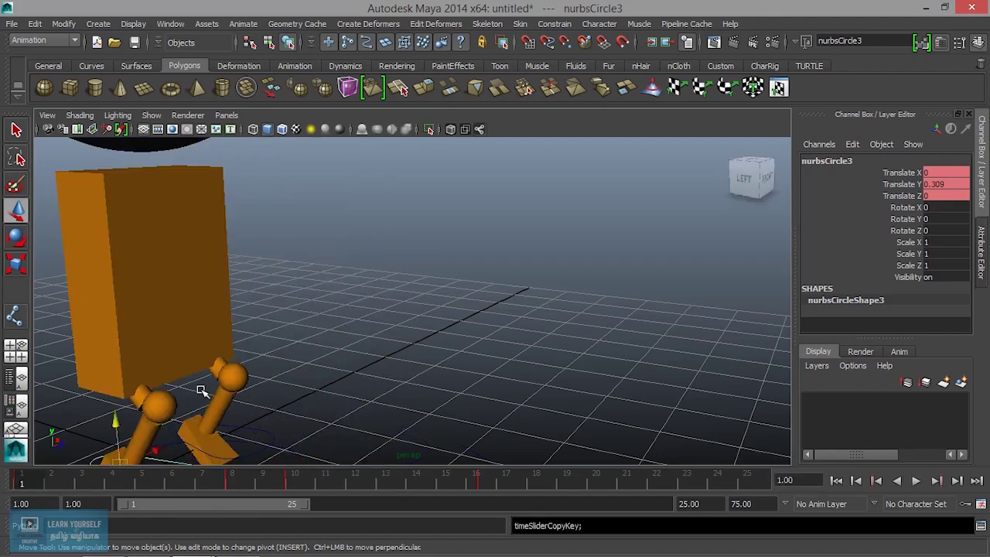
{"action": "scroll", "coordinate": [209, 395], "scroll_direction": "down", "scroll_amount": 4}
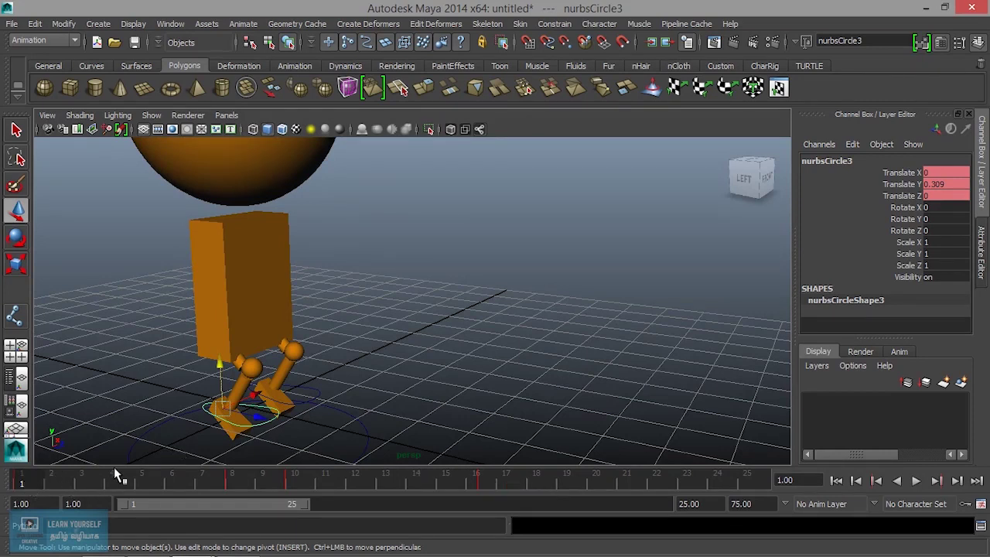
{"action": "right_click", "coordinate": [25, 484]}
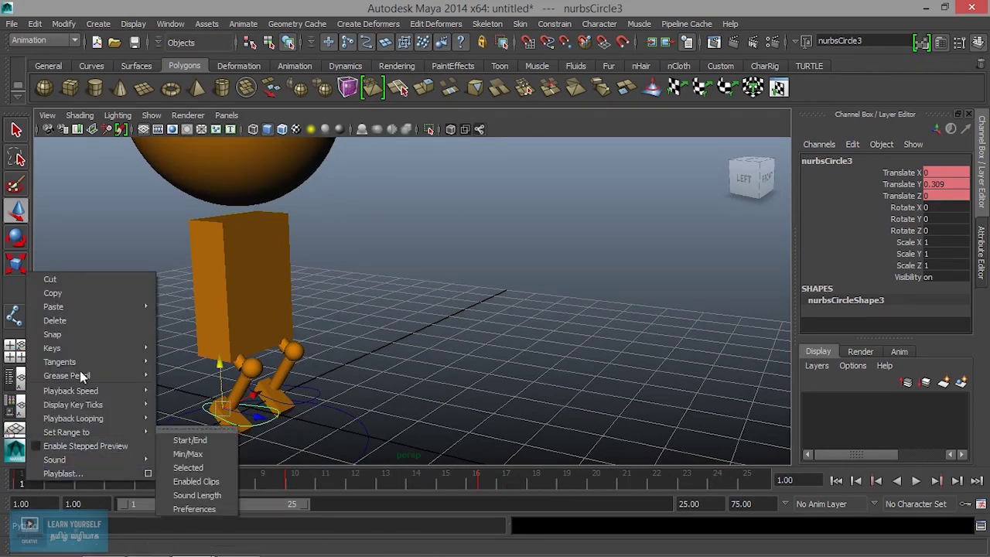
{"action": "left_click", "coordinate": [74, 294]}
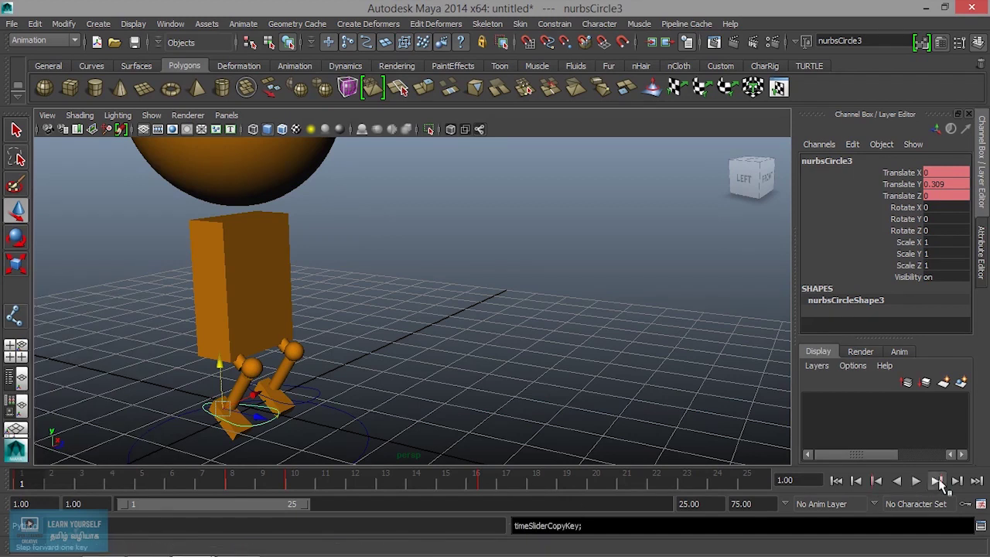
{"action": "left_click", "coordinate": [937, 480]}
{"action": "left_click", "coordinate": [937, 480]}
{"action": "left_click", "coordinate": [937, 480]}
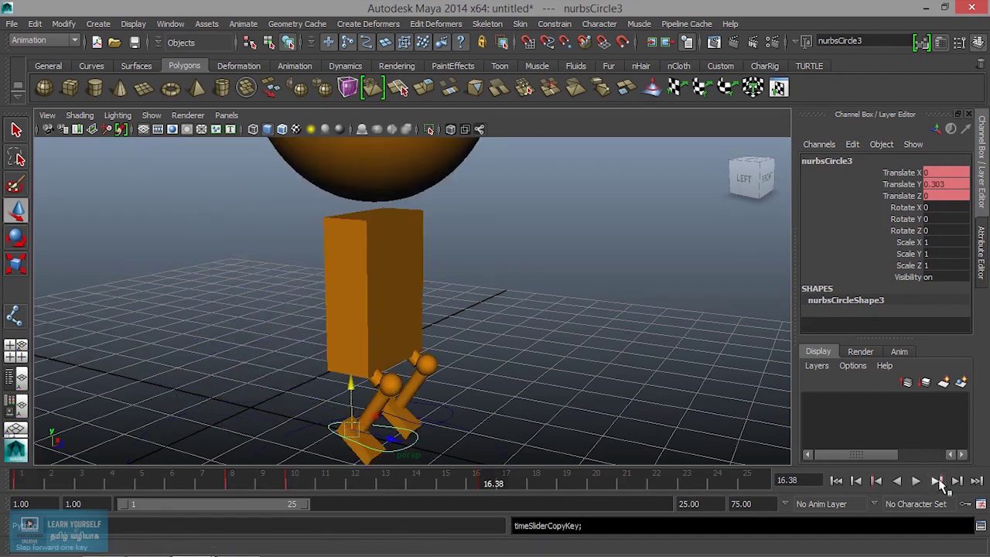
{"action": "right_click", "coordinate": [488, 478]}
{"action": "mouse_move", "coordinate": [511, 306]}
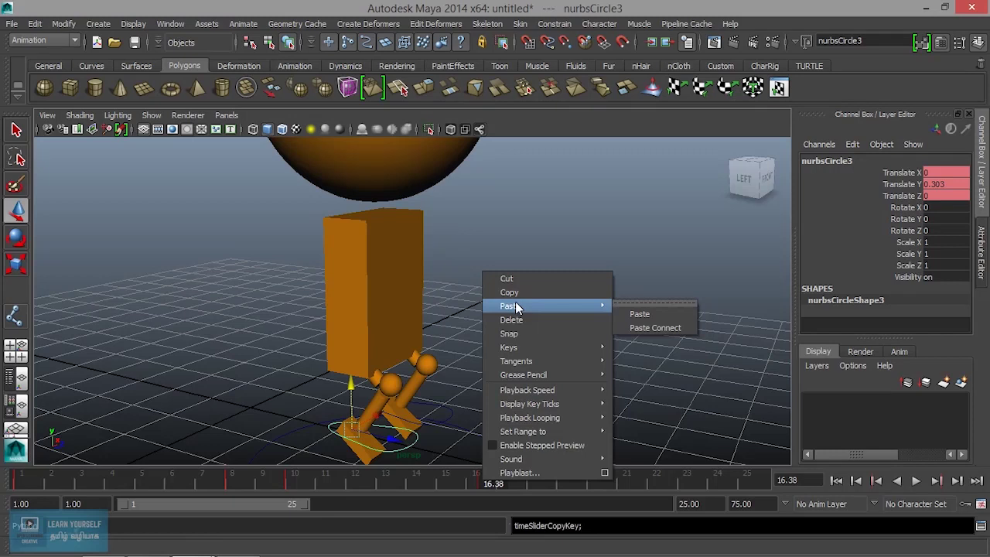
{"action": "left_click", "coordinate": [647, 319]}
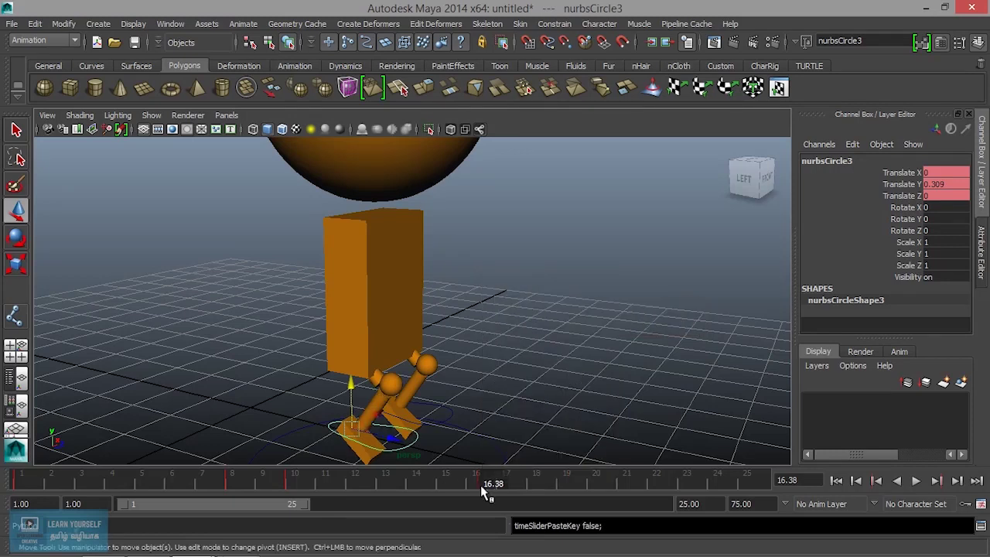
{"action": "mouse_move", "coordinate": [434, 431]}
{"action": "left_mouse_down", "text": "alt"}
{"action": "mouse_move", "coordinate": [410, 371]}
{"action": "mouse_move", "coordinate": [354, 393]}
{"action": "left_mouse_up", "text": "alt"}
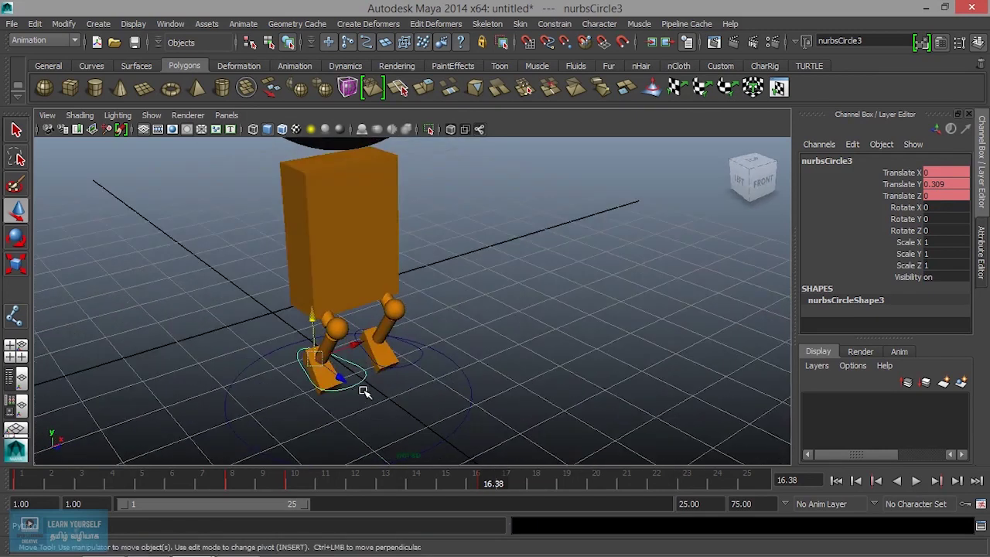
{"action": "left_click", "coordinate": [402, 360]}
Step: Copy nurbsCircle2's frame-1 key and paste it at frame 16.38
{"action": "left_click", "coordinate": [420, 361]}
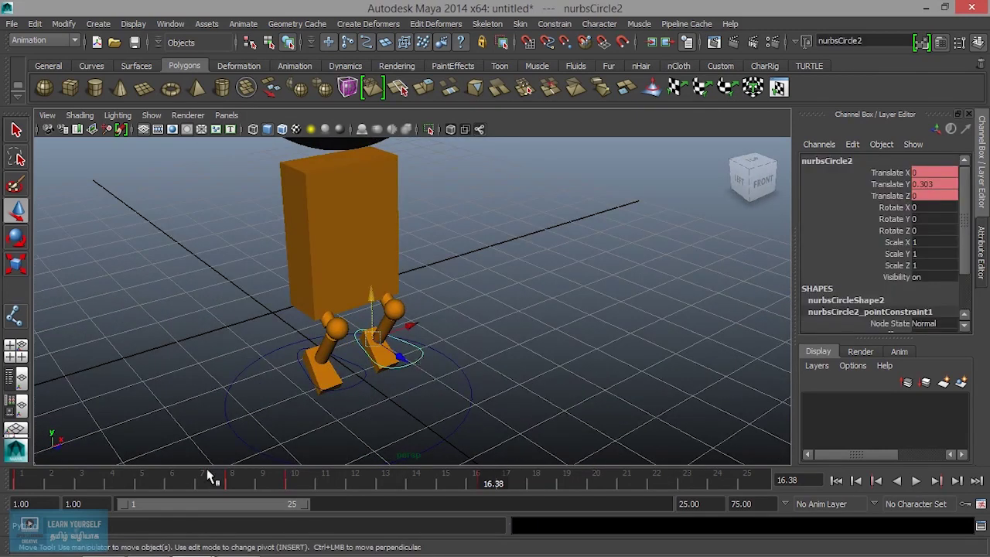
{"action": "left_click", "coordinate": [18, 483]}
{"action": "right_click", "coordinate": [20, 481]}
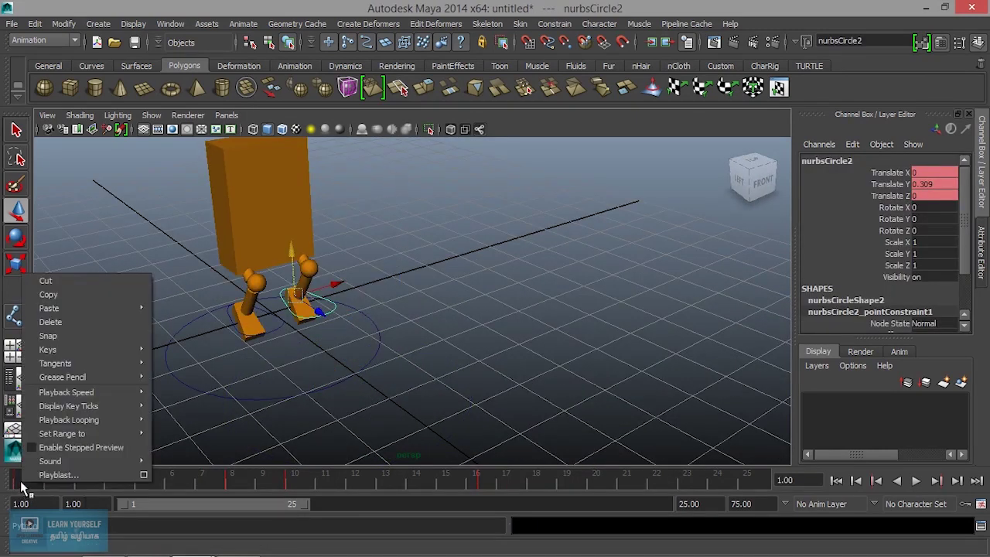
{"action": "left_click", "coordinate": [65, 288]}
{"action": "left_click", "coordinate": [482, 486]}
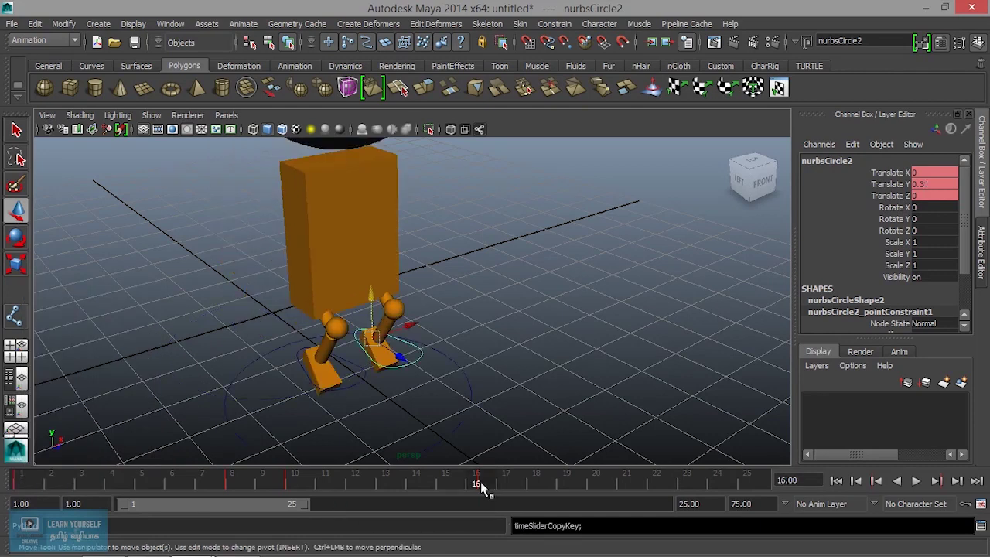
{"action": "left_click", "coordinate": [935, 480]}
{"action": "left_click", "coordinate": [495, 483]}
{"action": "right_click", "coordinate": [495, 483]}
{"action": "mouse_move", "coordinate": [510, 304]}
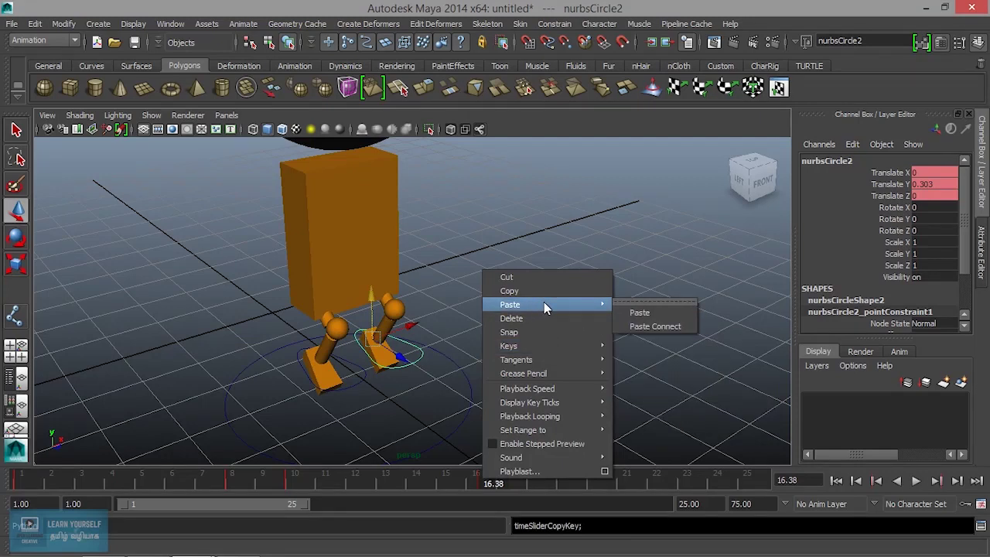
{"action": "left_click", "coordinate": [639, 313]}
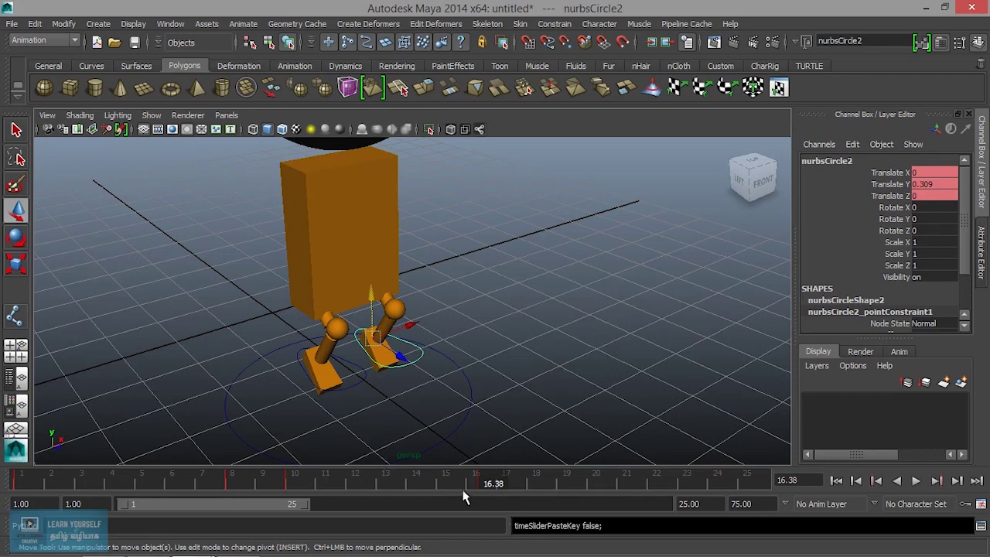
Step: Preview the walk, then select frames 15–16 and snap the 16.38 key onto frame 16
{"action": "key", "text": "alt+v"}
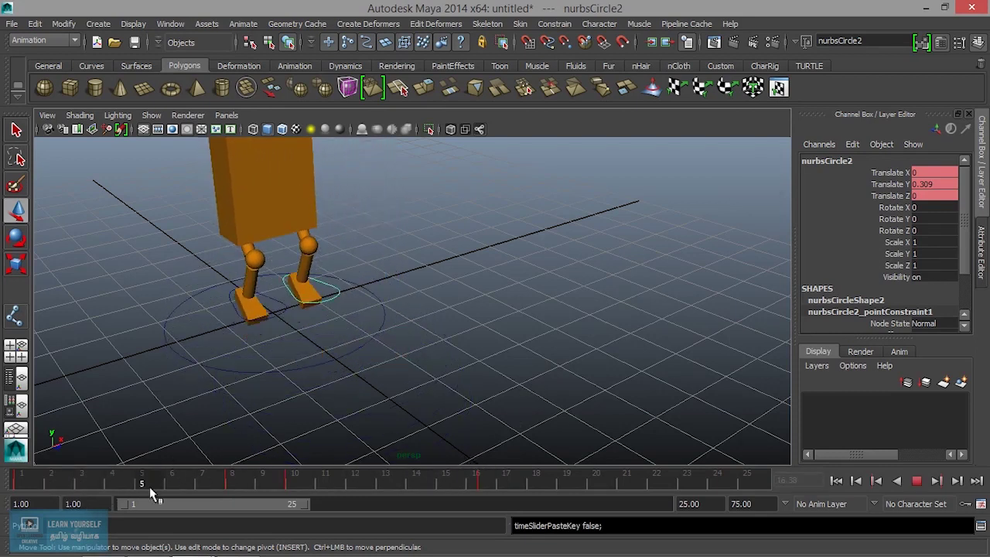
{"action": "left_click", "coordinate": [328, 467]}
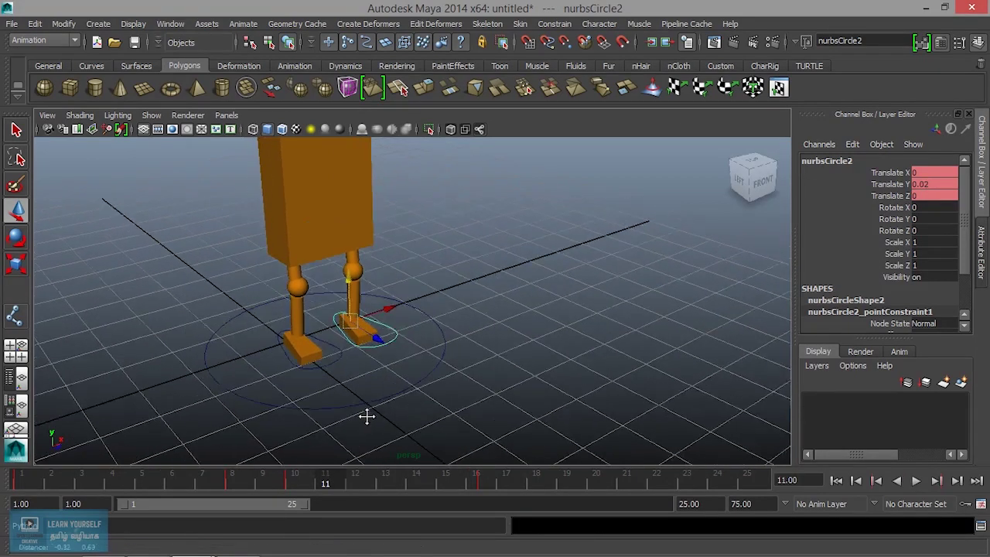
{"action": "scroll", "coordinate": [364, 416], "scroll_direction": "up", "scroll_amount": 3}
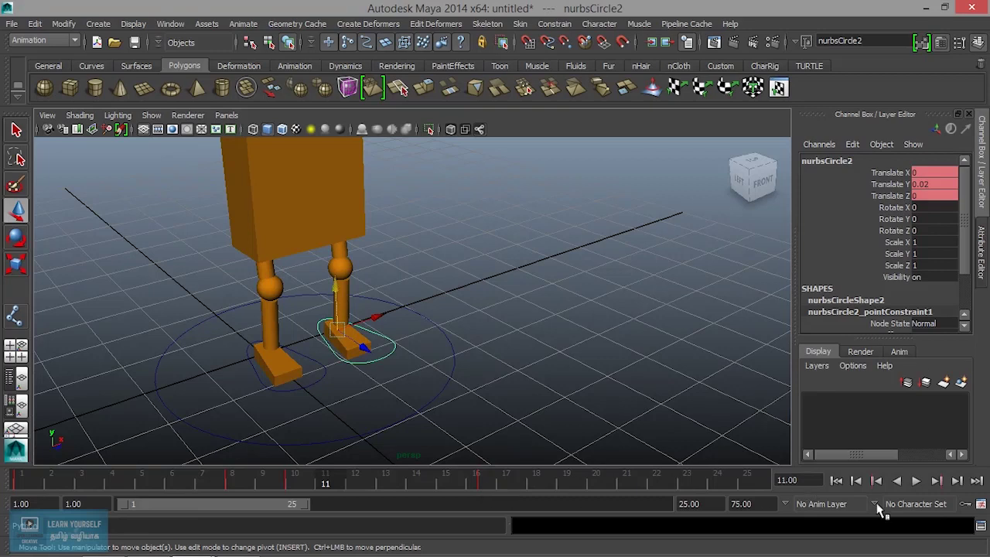
{"action": "left_click", "coordinate": [935, 480]}
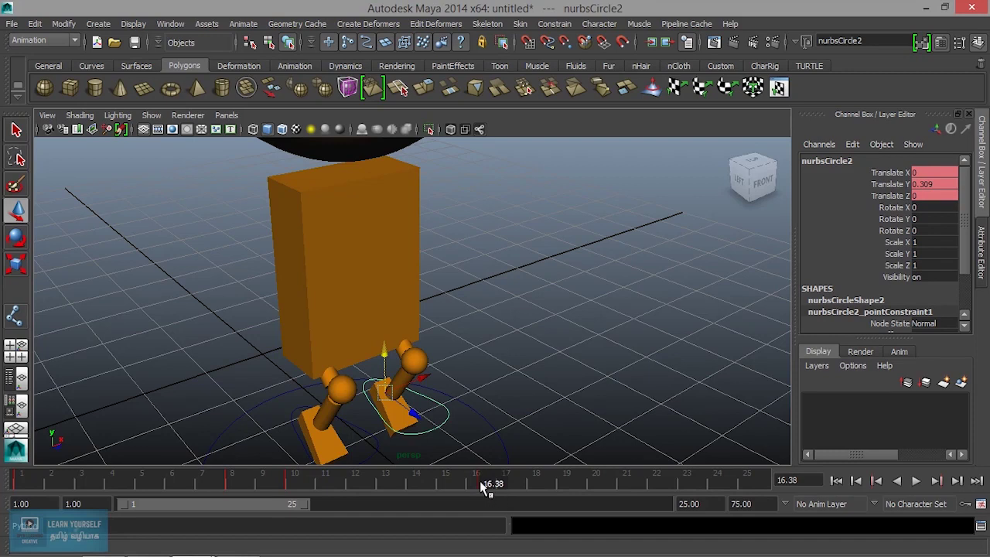
{"action": "left_click_drag", "start_coordinate": [464, 483], "coordinate": [495, 486], "text": "shift"}
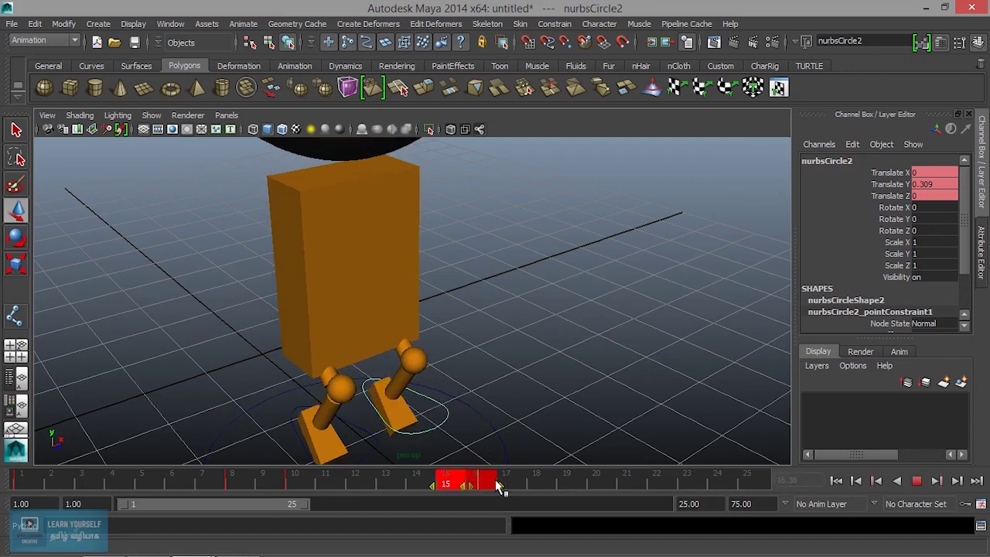
{"action": "right_click", "coordinate": [492, 484]}
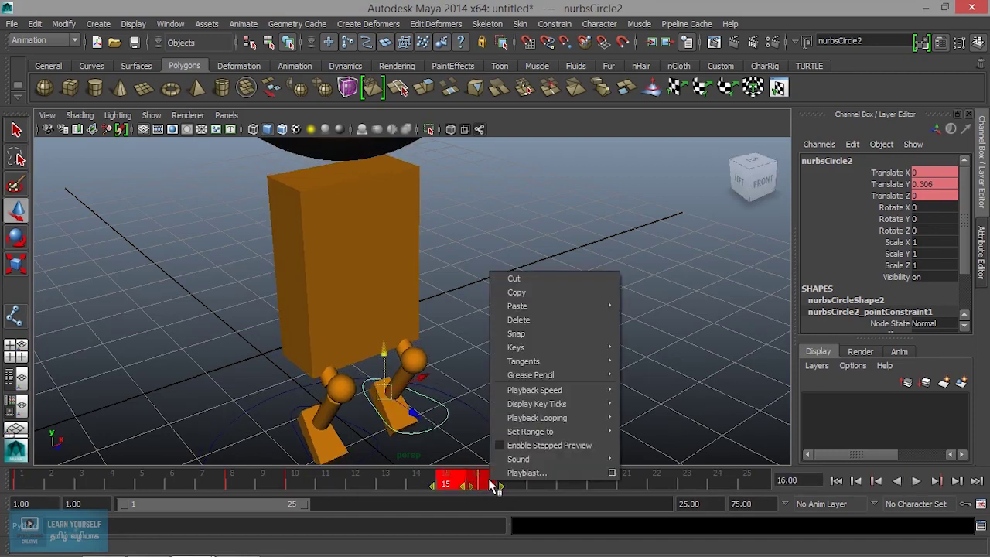
{"action": "left_click", "coordinate": [545, 337]}
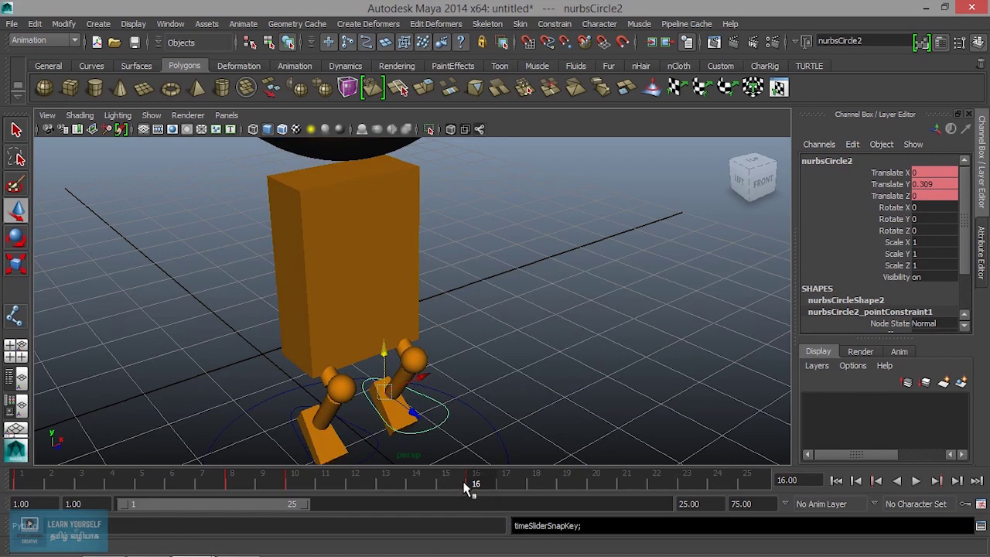
Step: Undo the earlier snap, select frames 15–17 and snap nurbsCircle2's key to a whole frame
{"action": "key", "text": "ctrl+z"}
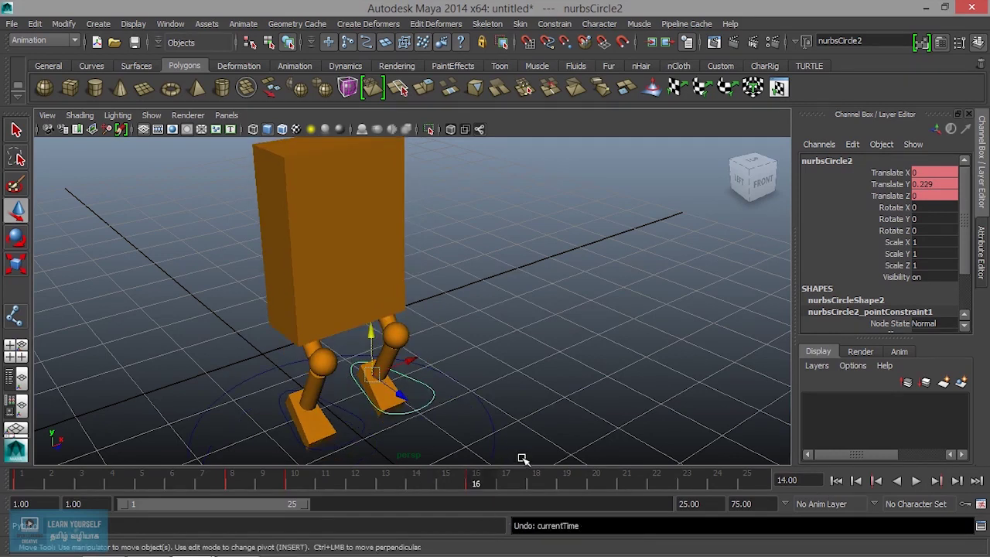
{"action": "key", "text": "ctrl+z"}
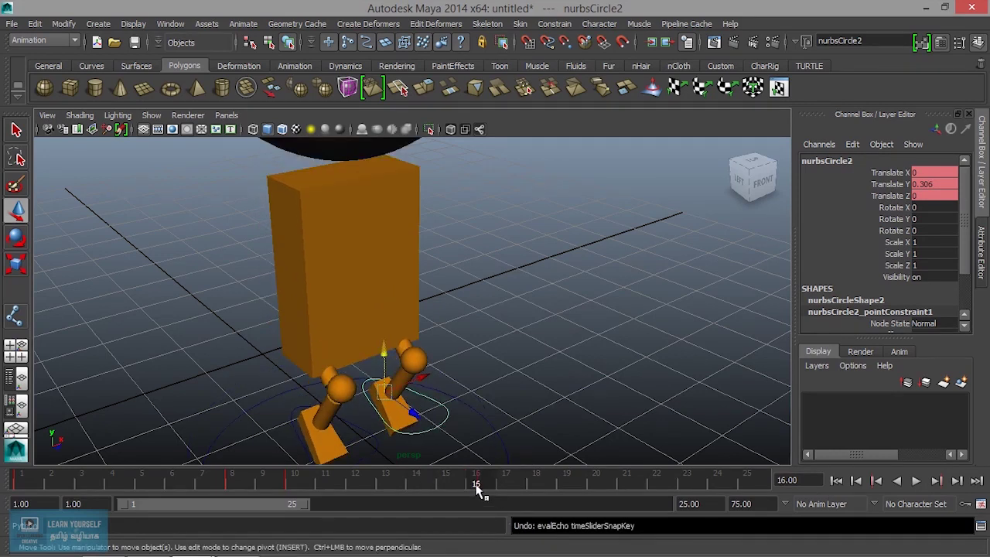
{"action": "left_click", "coordinate": [459, 483]}
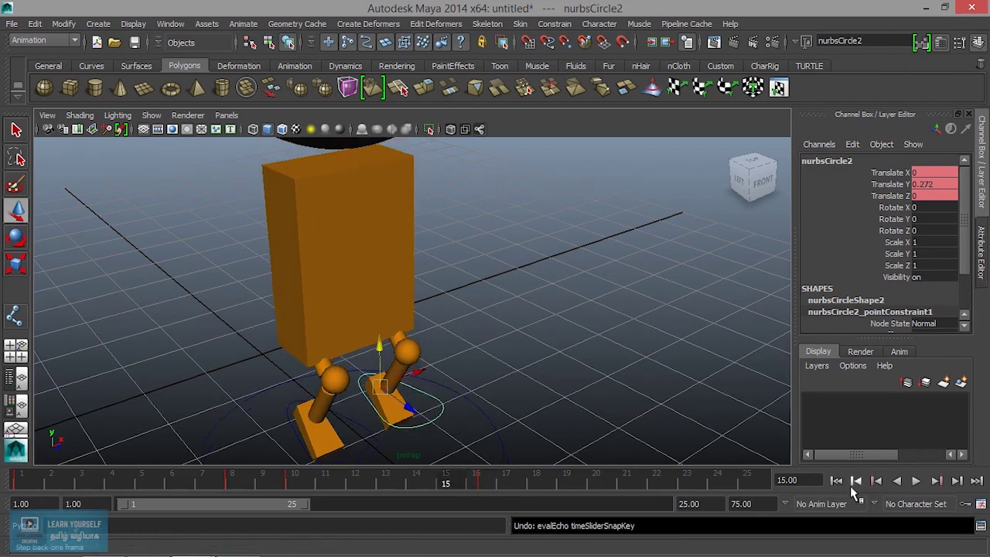
{"action": "left_click", "coordinate": [934, 483]}
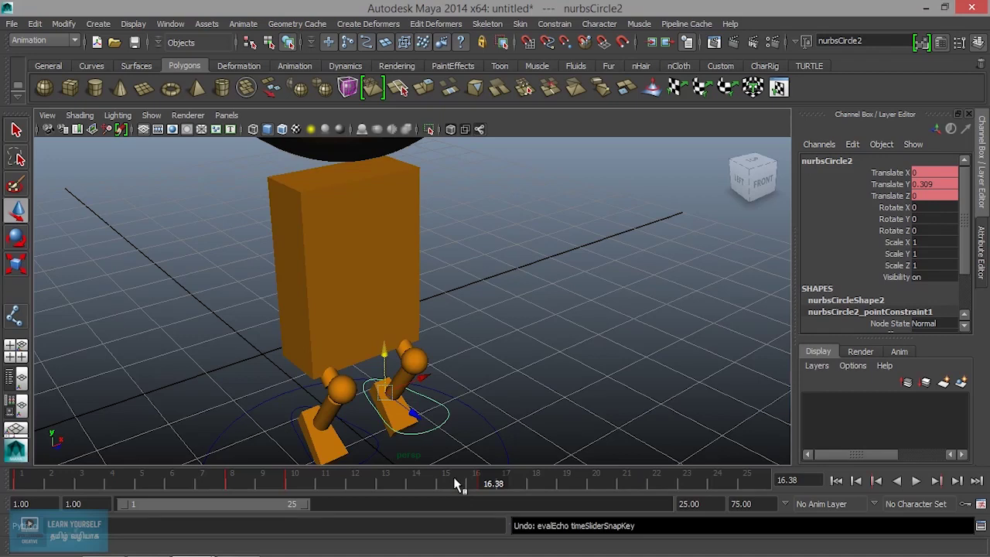
{"action": "left_click_drag", "start_coordinate": [457, 482], "coordinate": [505, 481], "text": "shift"}
{"action": "right_click", "coordinate": [506, 485]}
{"action": "left_click", "coordinate": [550, 337]}
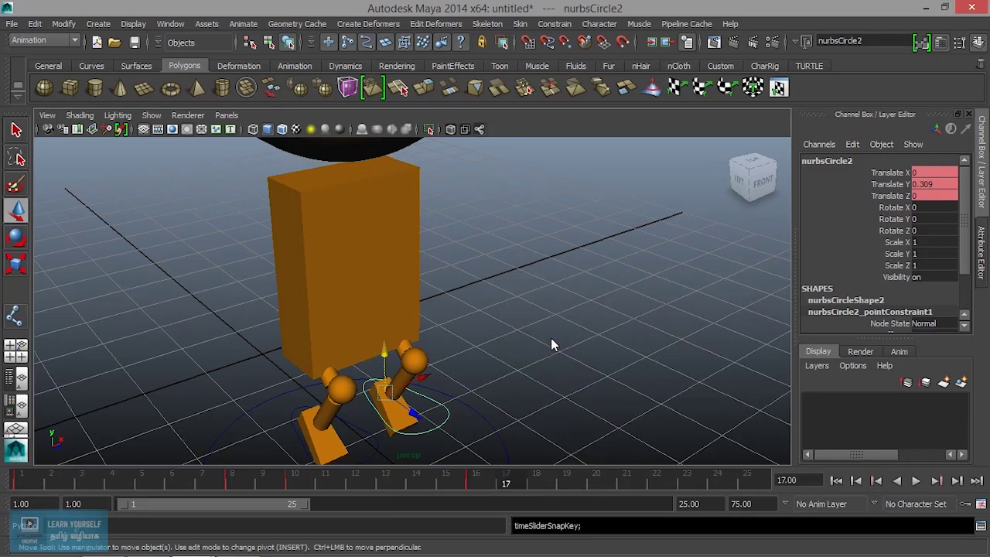
Step: Play the walk and stop at frame 7, where Translate Y reads 0.017
{"action": "left_click", "coordinate": [465, 480]}
{"action": "key", "text": "alt+v"}
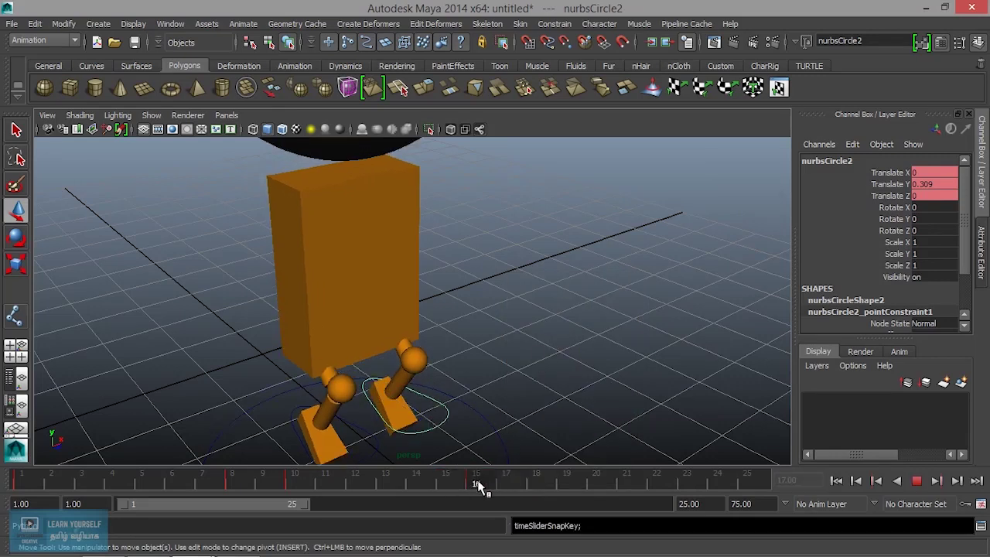
{"action": "mouse_move", "coordinate": [443, 486]}
{"action": "left_mouse_down"}
{"action": "mouse_move", "coordinate": [205, 484]}
{"action": "mouse_move", "coordinate": [258, 486]}
{"action": "mouse_move", "coordinate": [209, 494]}
{"action": "left_mouse_up"}
{"action": "key", "text": "alt+v"}
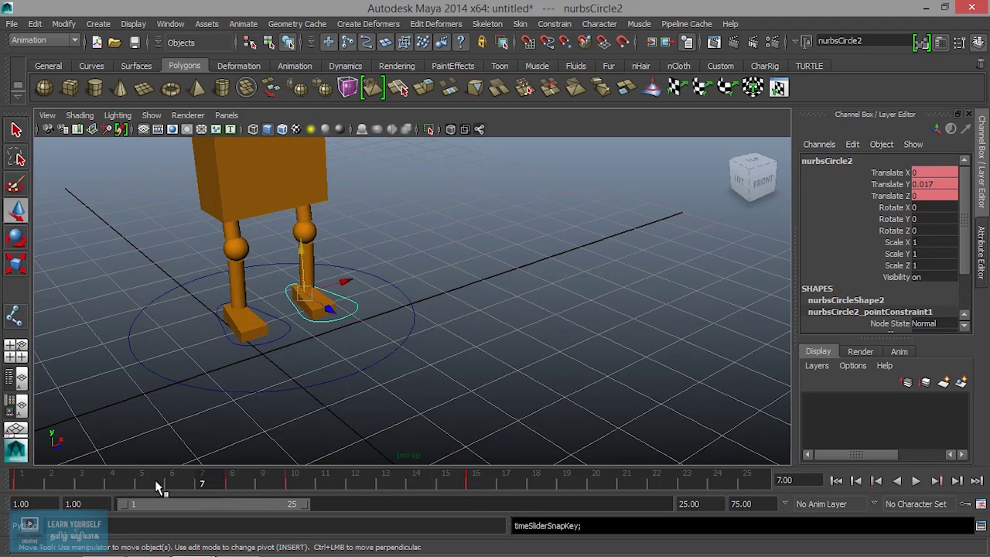
Step: Select frames 5–19 on the time slider, delete nurbsCircle2's keys there and play the walk
{"action": "left_click_drag", "start_coordinate": [153, 487], "coordinate": [555, 484], "text": "shift"}
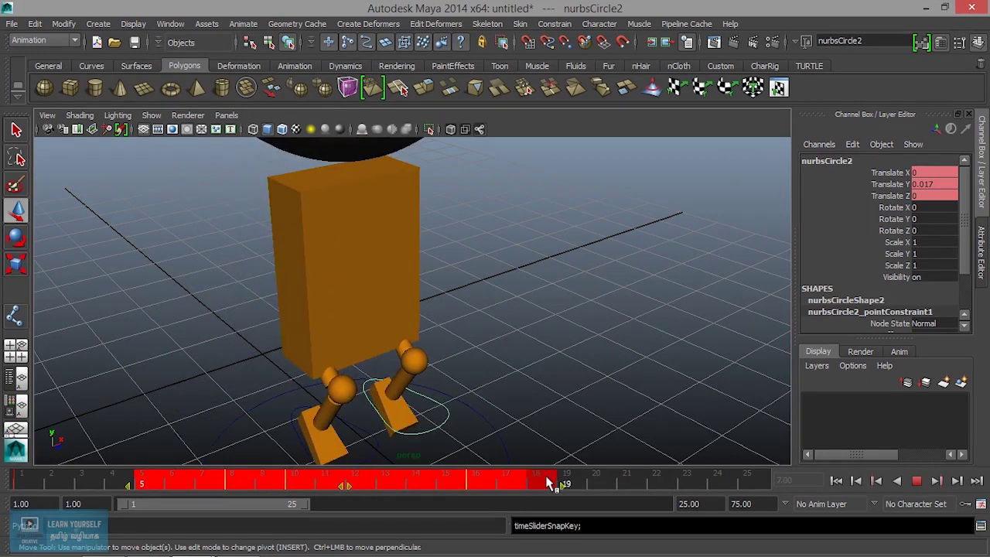
{"action": "right_click", "coordinate": [512, 483]}
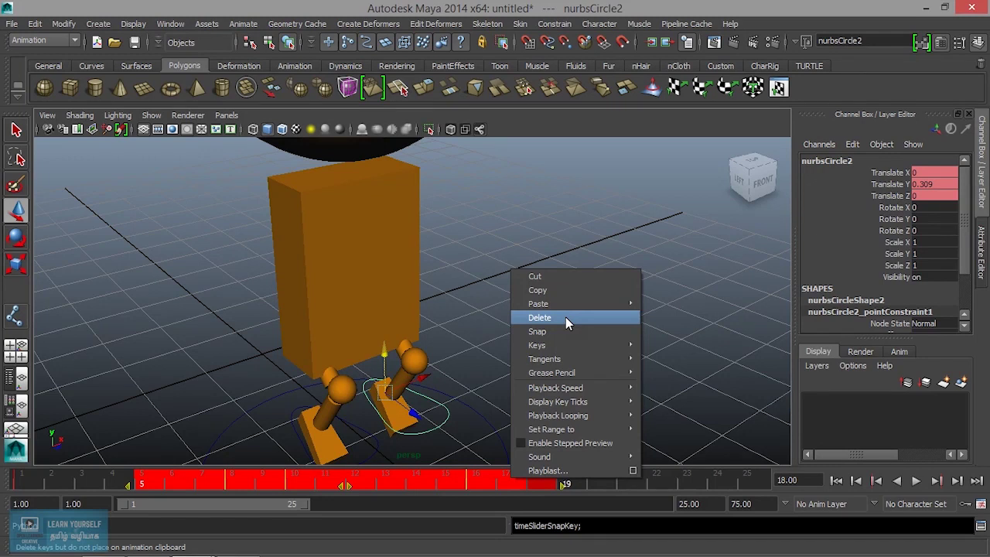
{"action": "left_click", "coordinate": [565, 317]}
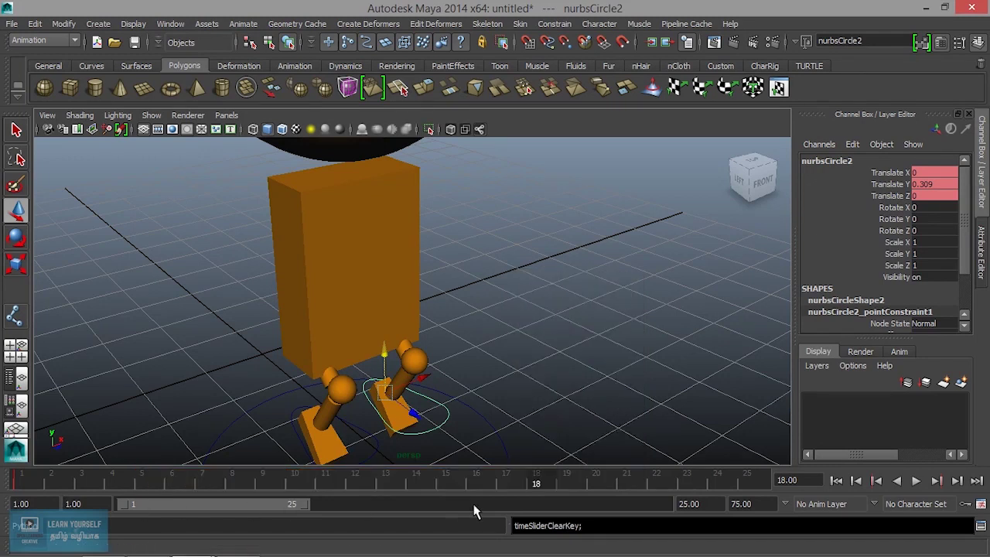
{"action": "key", "text": "alt+v"}
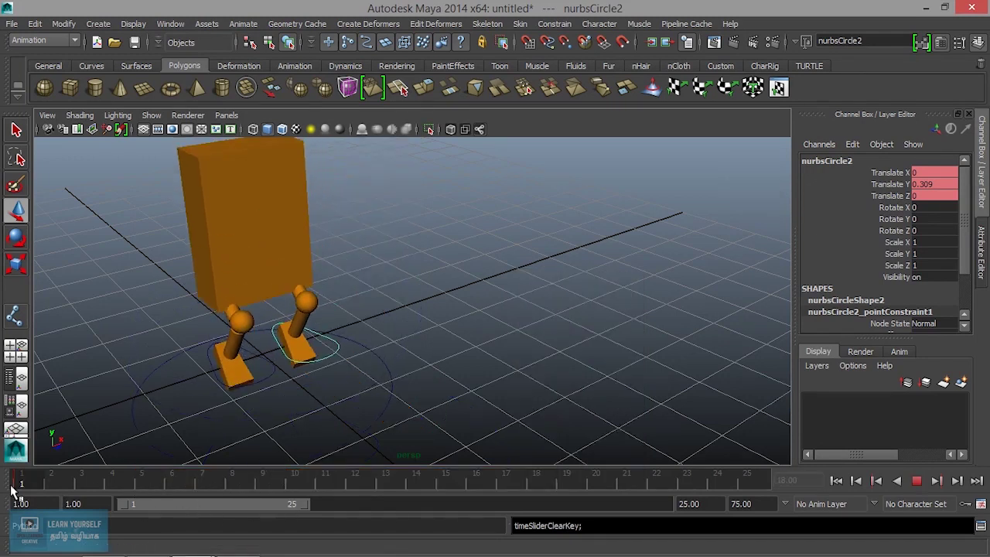
Step: Preview the walk from frame 1 without nurbsCircle2's deleted keys
{"action": "key", "text": "alt+v"}
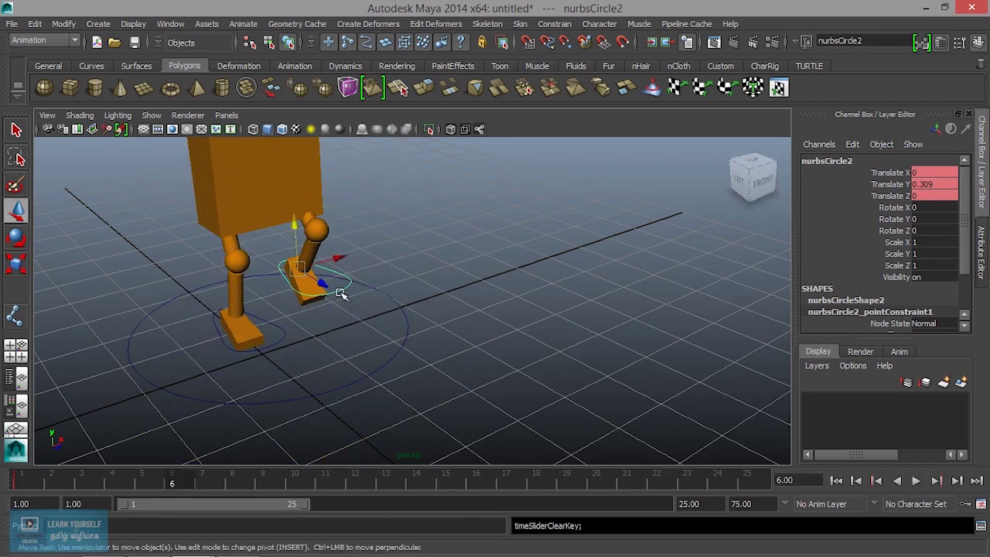
{"action": "left_click", "coordinate": [31, 479]}
{"action": "key", "text": "alt+v"}
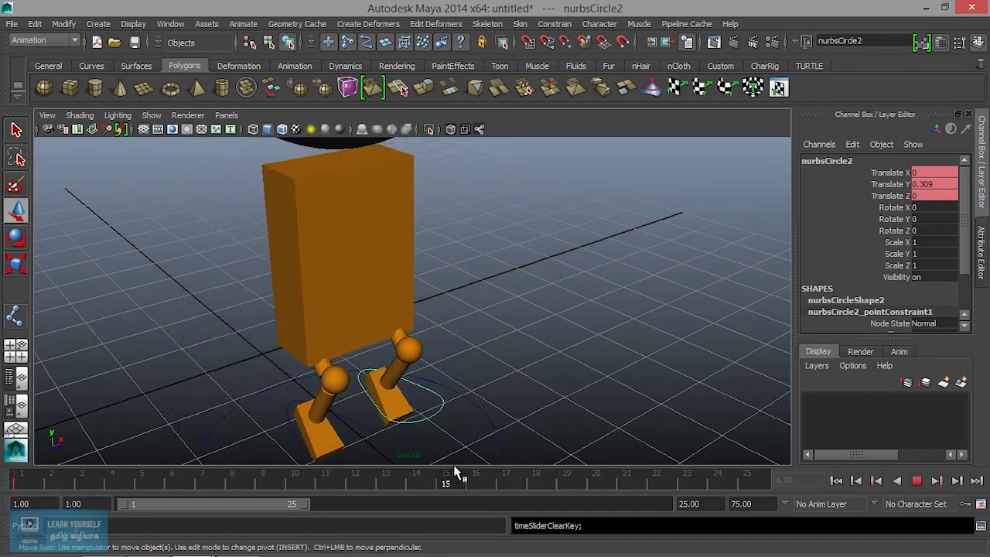
{"action": "mouse_move", "coordinate": [456, 472]}
{"action": "left_mouse_down"}
{"action": "mouse_move", "coordinate": [498, 471]}
{"action": "mouse_move", "coordinate": [55, 479]}
{"action": "mouse_move", "coordinate": [355, 476]}
{"action": "mouse_move", "coordinate": [88, 479]}
{"action": "mouse_move", "coordinate": [129, 479]}
{"action": "mouse_move", "coordinate": [110, 480]}
{"action": "mouse_move", "coordinate": [132, 488]}
{"action": "left_mouse_up"}
Step: Undo the deletion to restore keys near frames 8, 10 and 16, then scrub to frame 9
{"action": "key", "text": "ctrl+z"}
{"action": "key", "text": "ctrl+z"}
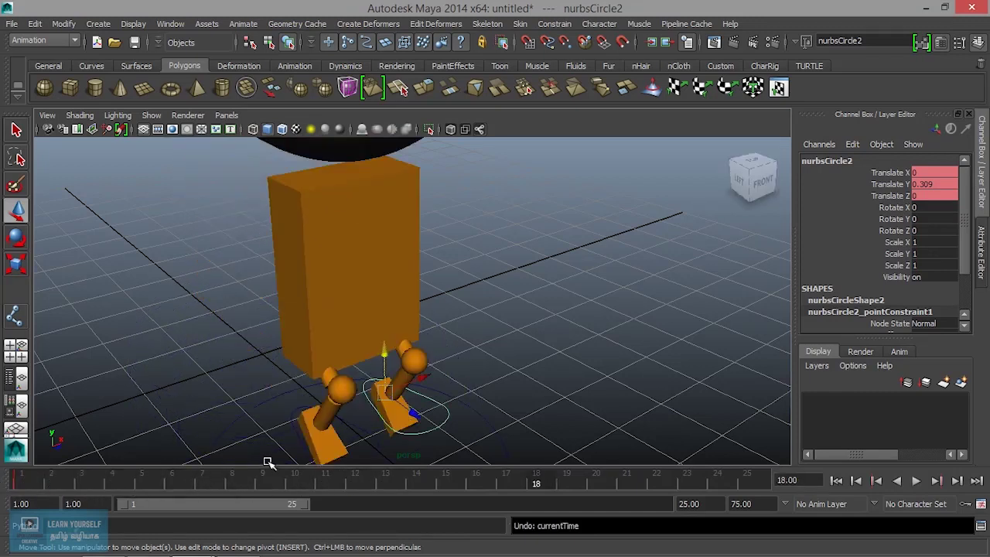
{"action": "key", "text": "ctrl+z"}
{"action": "key", "text": "ctrl+z"}
{"action": "mouse_move", "coordinate": [238, 480]}
{"action": "left_mouse_down"}
{"action": "mouse_move", "coordinate": [156, 480]}
{"action": "mouse_move", "coordinate": [236, 495]}
{"action": "left_mouse_up"}
{"action": "mouse_move", "coordinate": [184, 495]}
{"action": "left_mouse_down"}
{"action": "mouse_move", "coordinate": [100, 490]}
{"action": "mouse_move", "coordinate": [304, 486]}
{"action": "mouse_move", "coordinate": [202, 485]}
{"action": "left_mouse_up"}
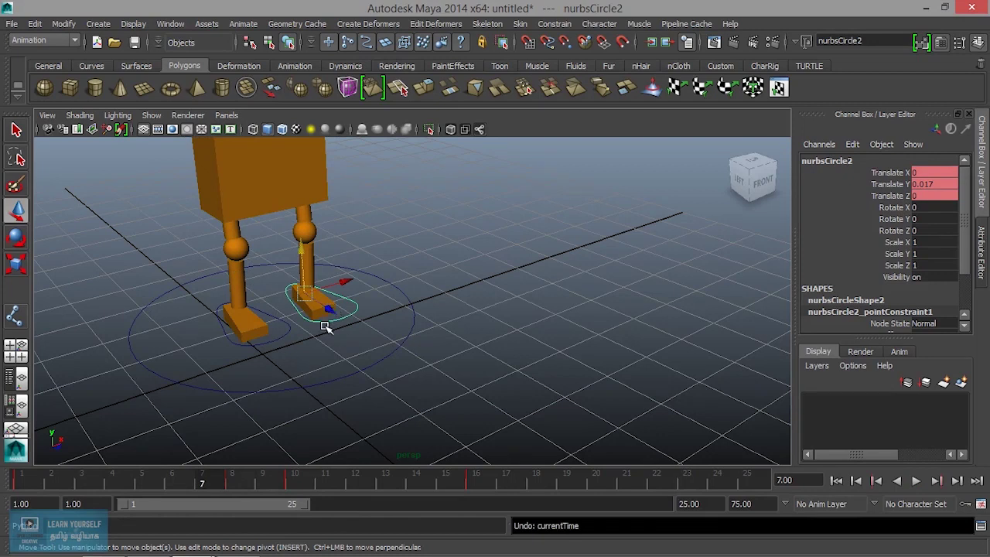
{"action": "left_click", "coordinate": [903, 185]}
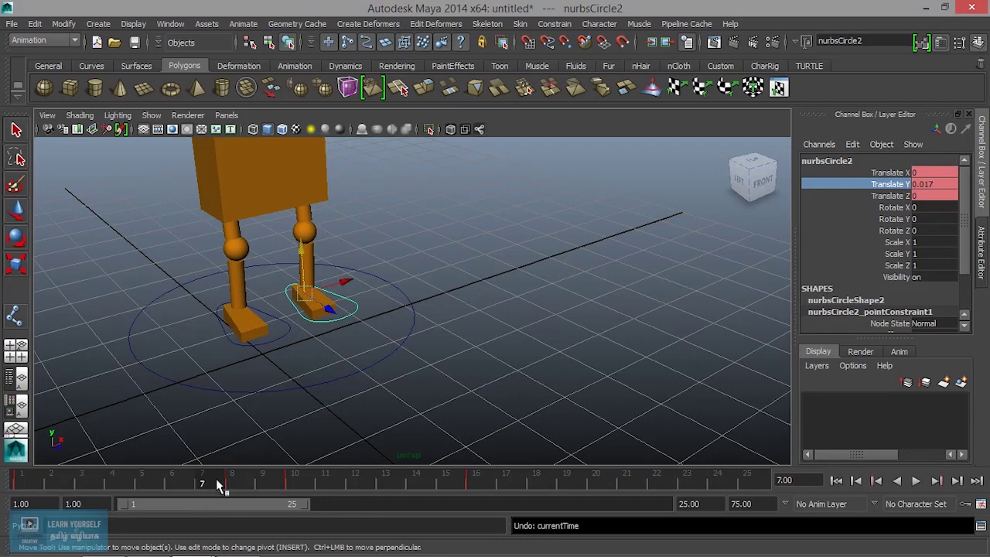
Step: Break Connections on nurbsCircle2's Translate Y so it holds 0.017, then scrub to frame 14
{"action": "right_click", "coordinate": [884, 187]}
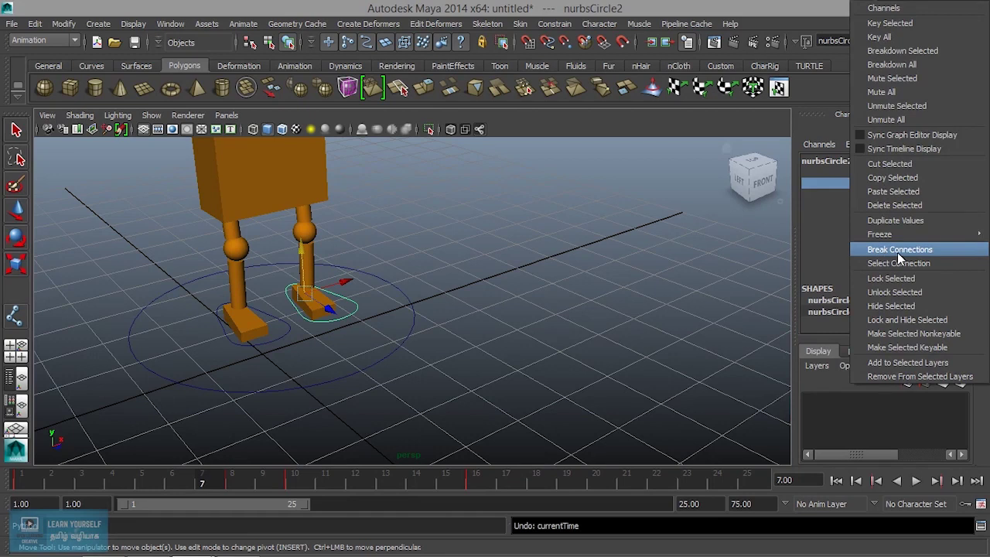
{"action": "left_click", "coordinate": [897, 253]}
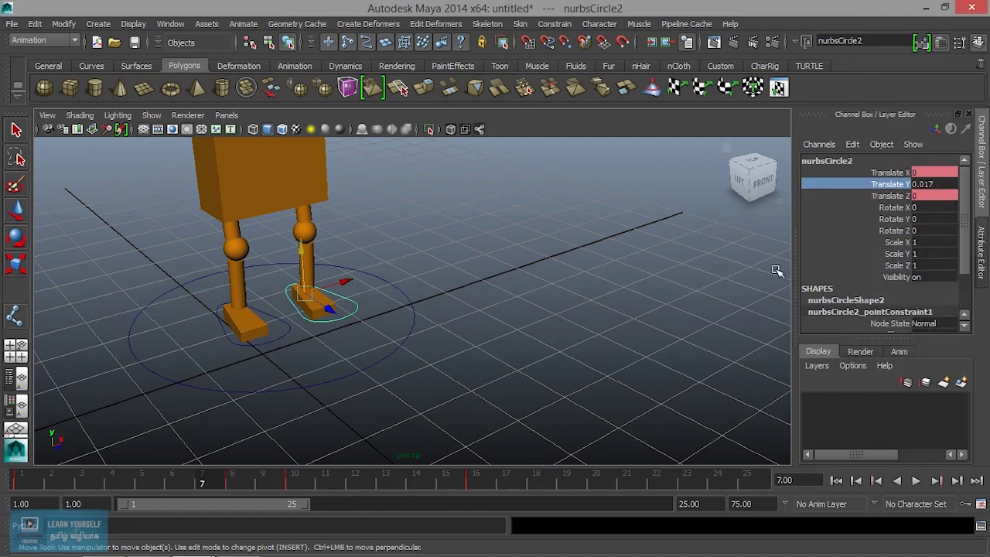
{"action": "left_click_drag", "start_coordinate": [208, 484], "coordinate": [381, 335]}
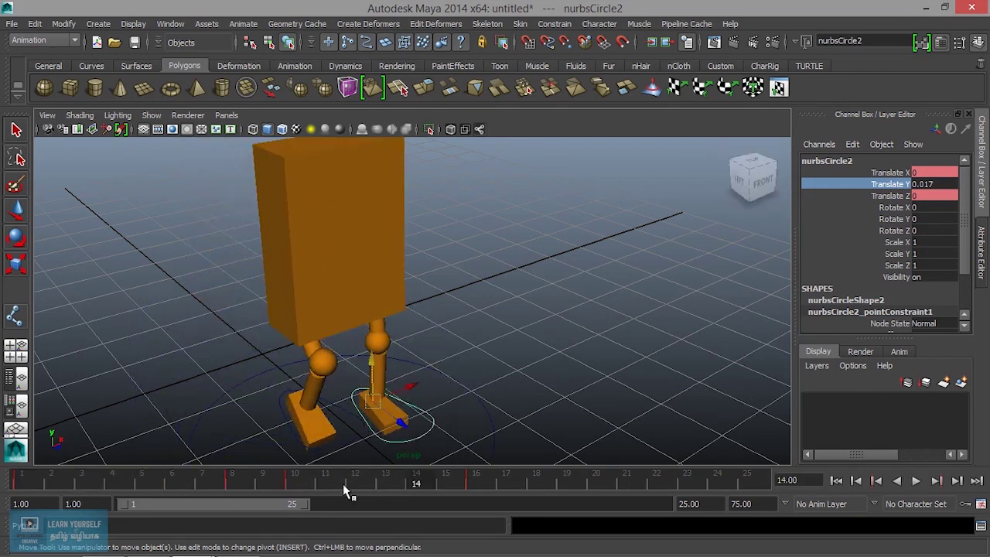
{"action": "key", "text": "alt+v"}
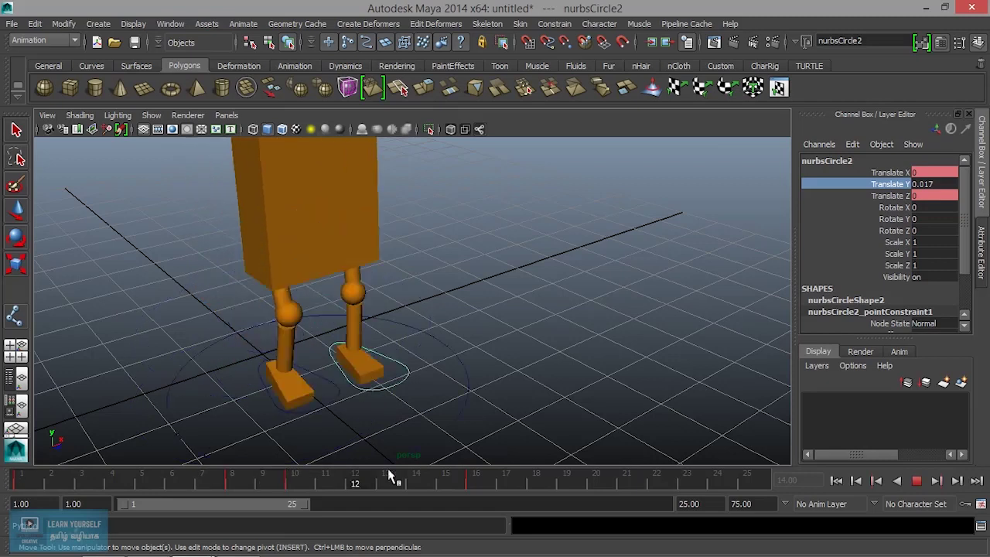
Step: Play and scrub the walk back to frame 2 to check the fixed foot height
{"action": "left_click", "coordinate": [149, 484]}
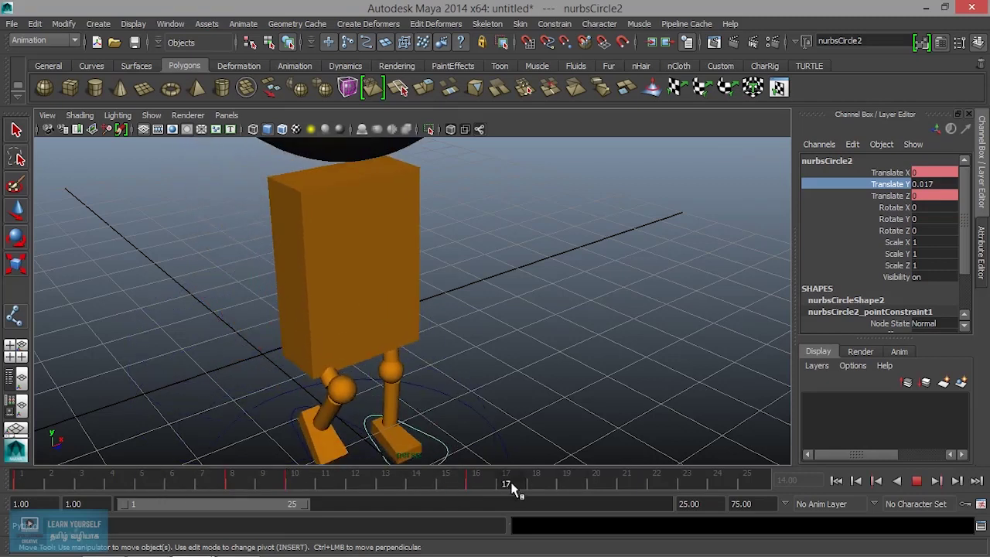
{"action": "left_click_drag", "start_coordinate": [158, 489], "coordinate": [60, 487]}
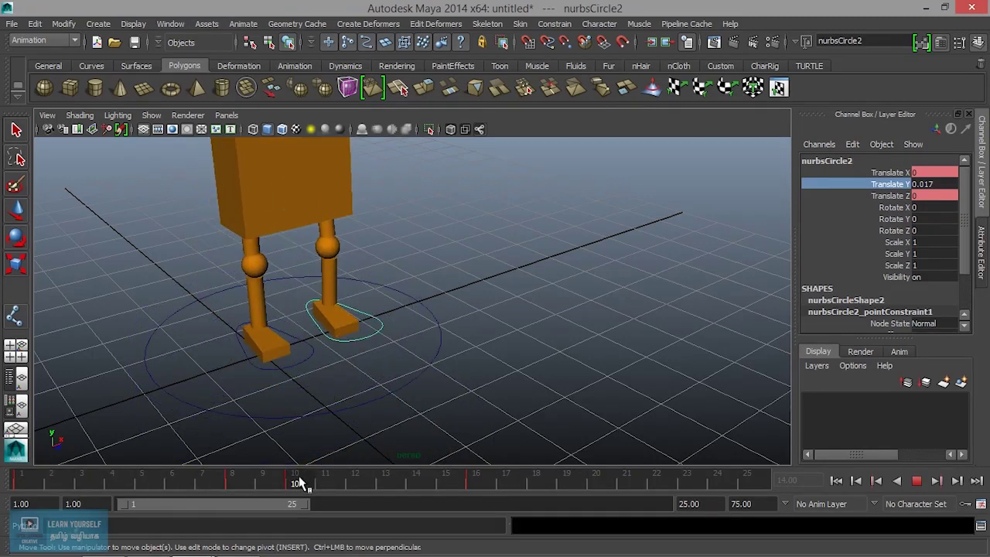
{"action": "left_click", "coordinate": [83, 486]}
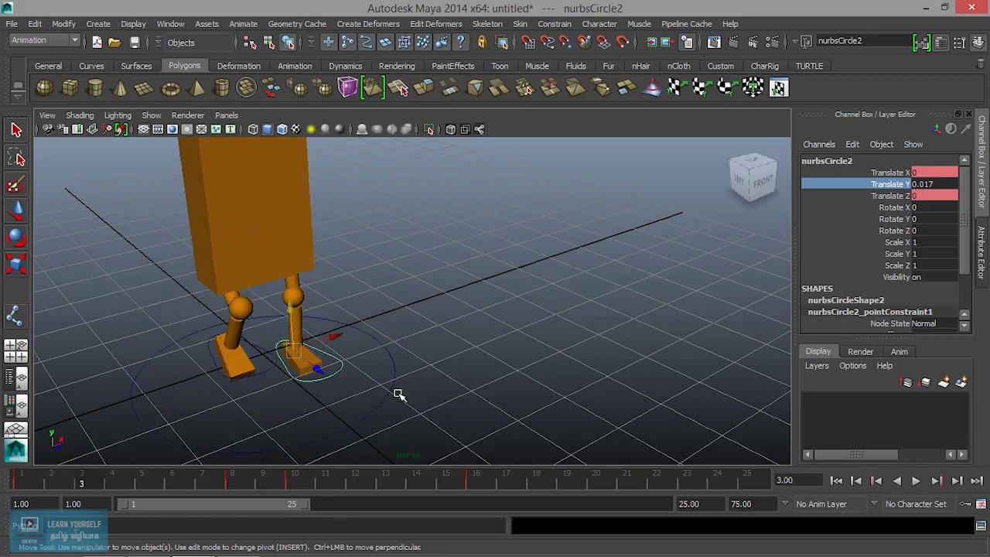
{"action": "left_click_drag", "start_coordinate": [365, 373], "coordinate": [448, 419]}
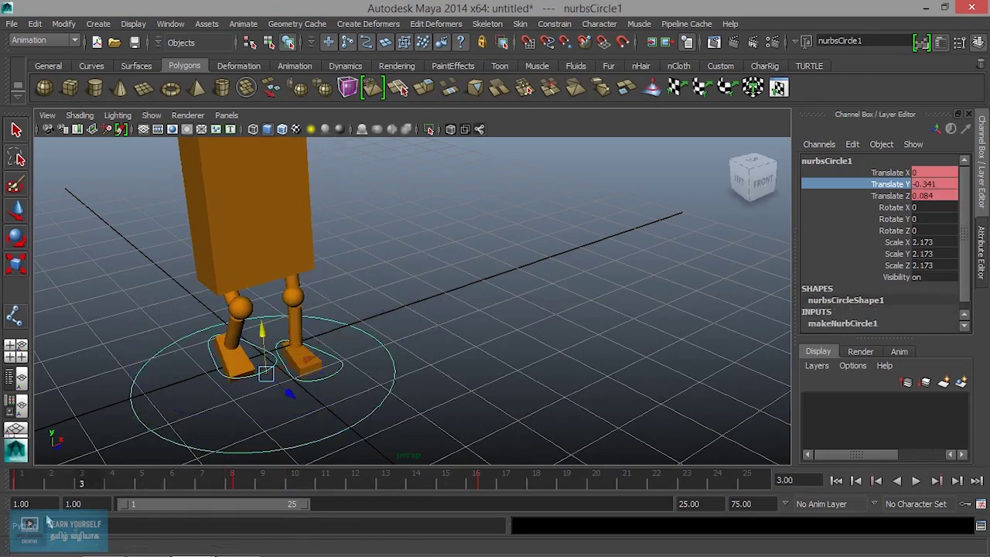
Step: At frame 1, Break Connections on nurbsCircle1's Translate X, Y and Z, then play to check
{"action": "left_click_drag", "start_coordinate": [78, 485], "coordinate": [23, 486]}
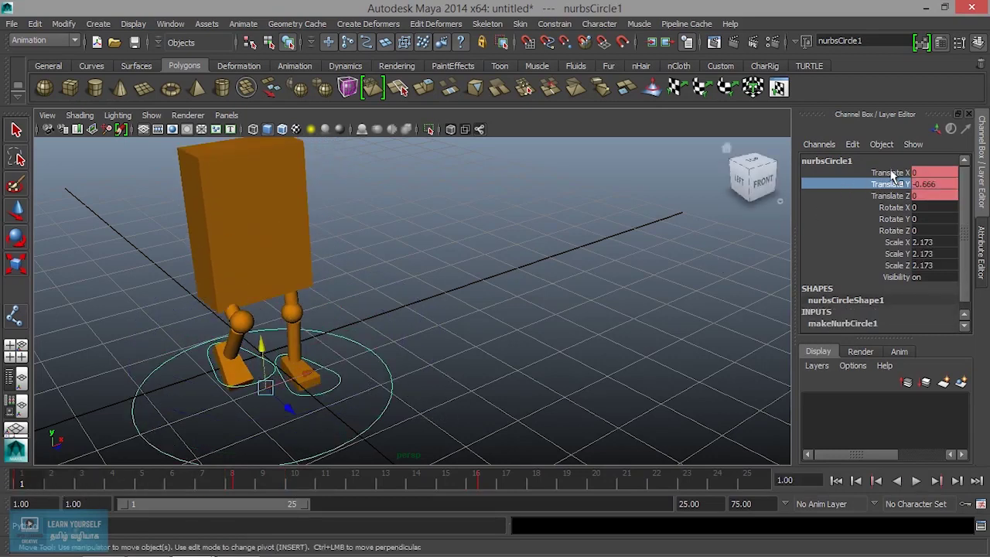
{"action": "left_click_drag", "start_coordinate": [892, 173], "coordinate": [893, 197]}
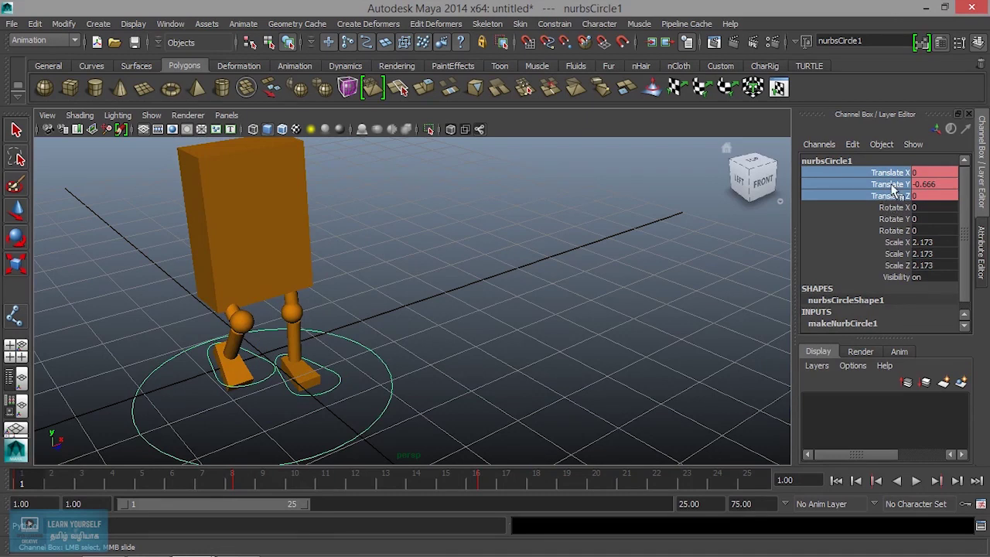
{"action": "right_click", "coordinate": [894, 193]}
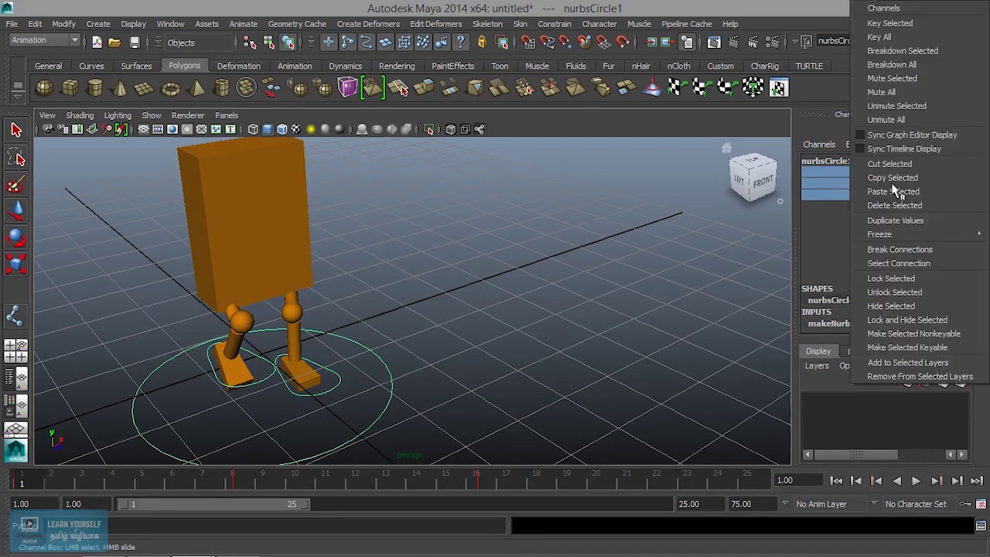
{"action": "left_click", "coordinate": [920, 251]}
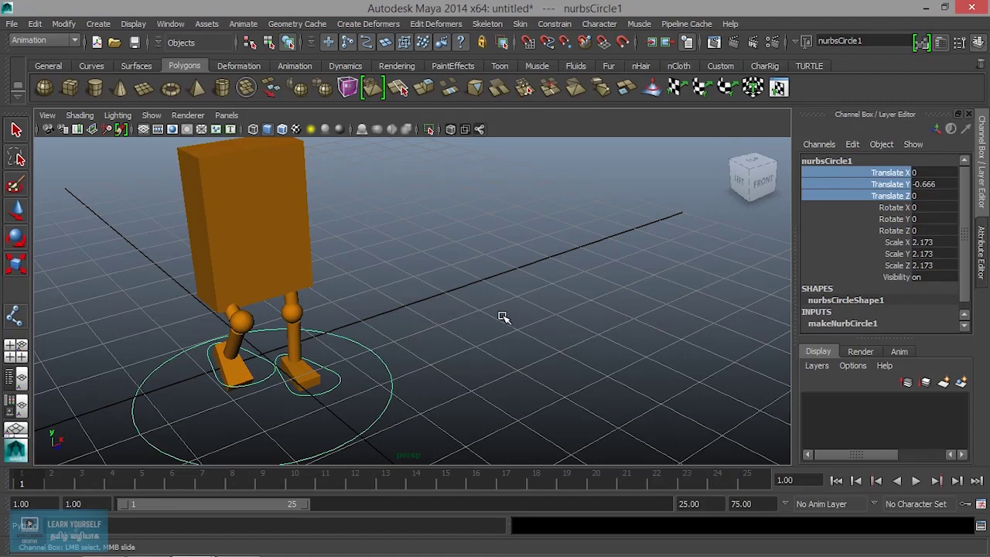
{"action": "key", "text": "alt+v"}
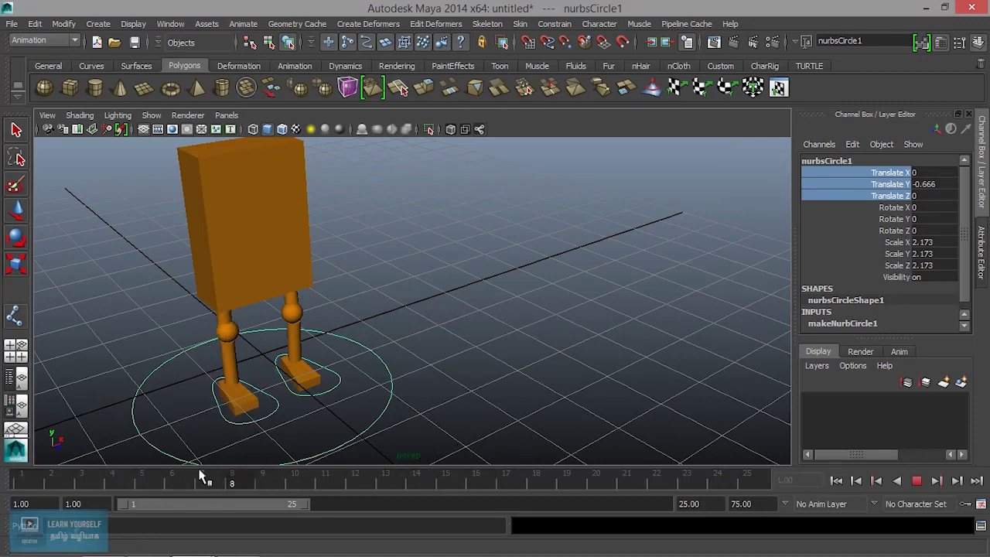
{"action": "key", "text": "alt+v"}
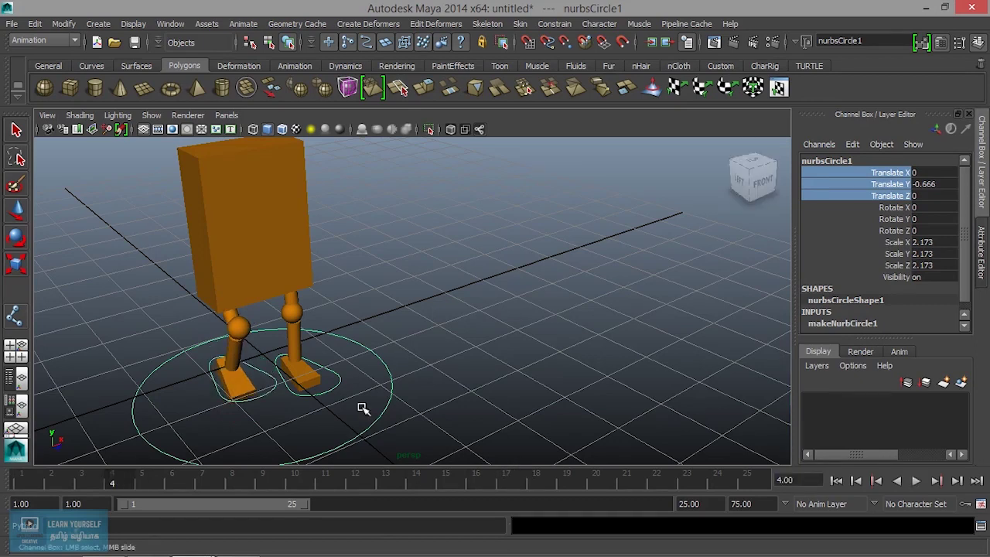